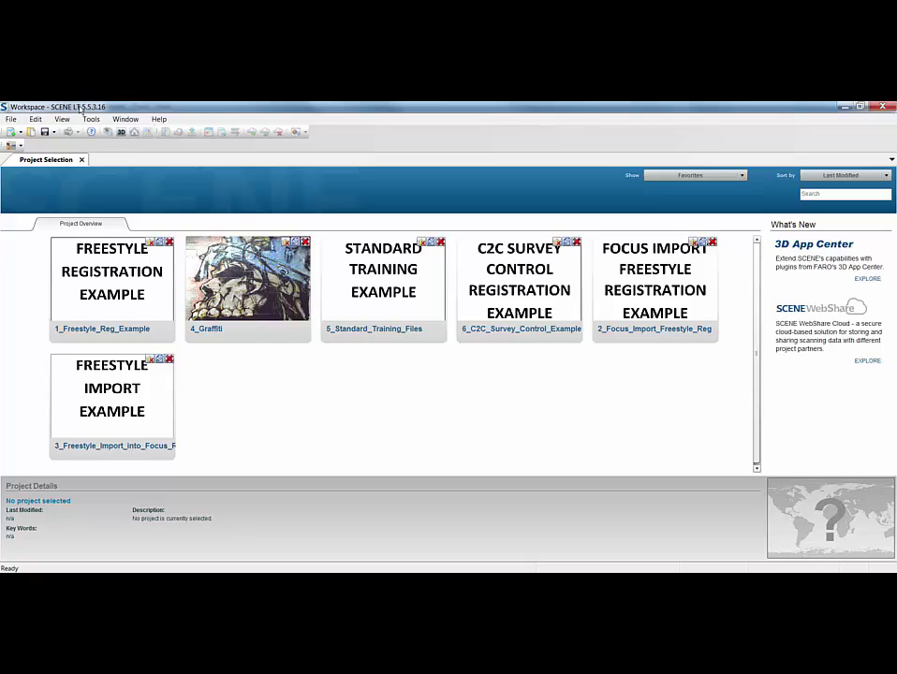
click(159, 120)
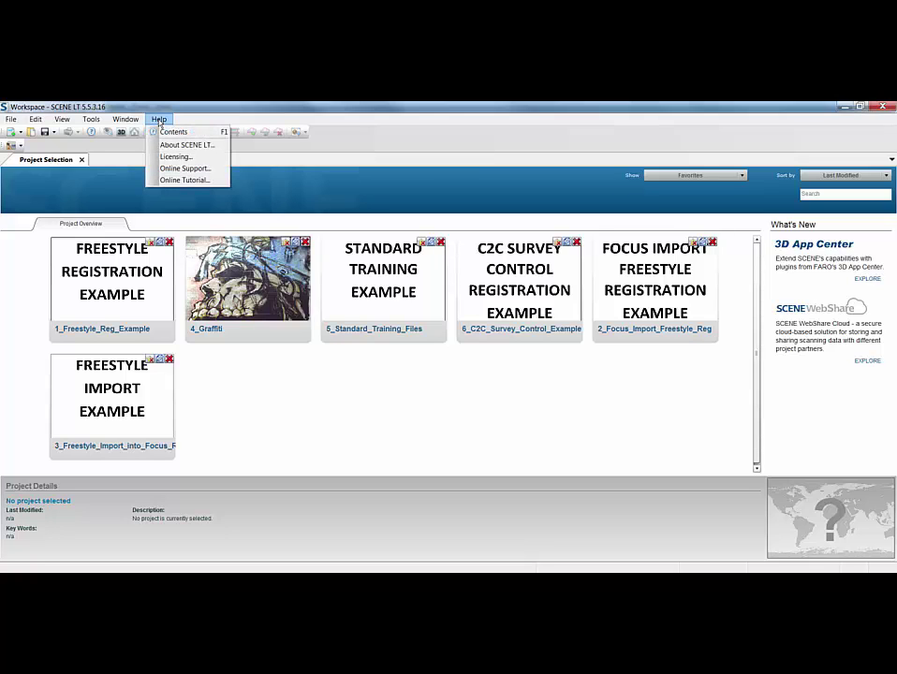
click(177, 157)
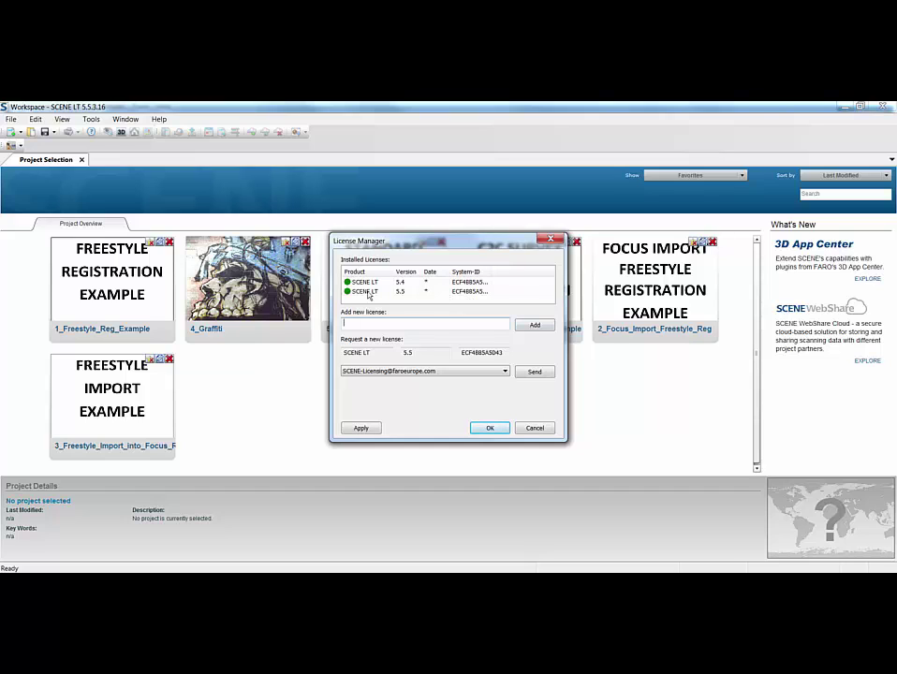
click(497, 428)
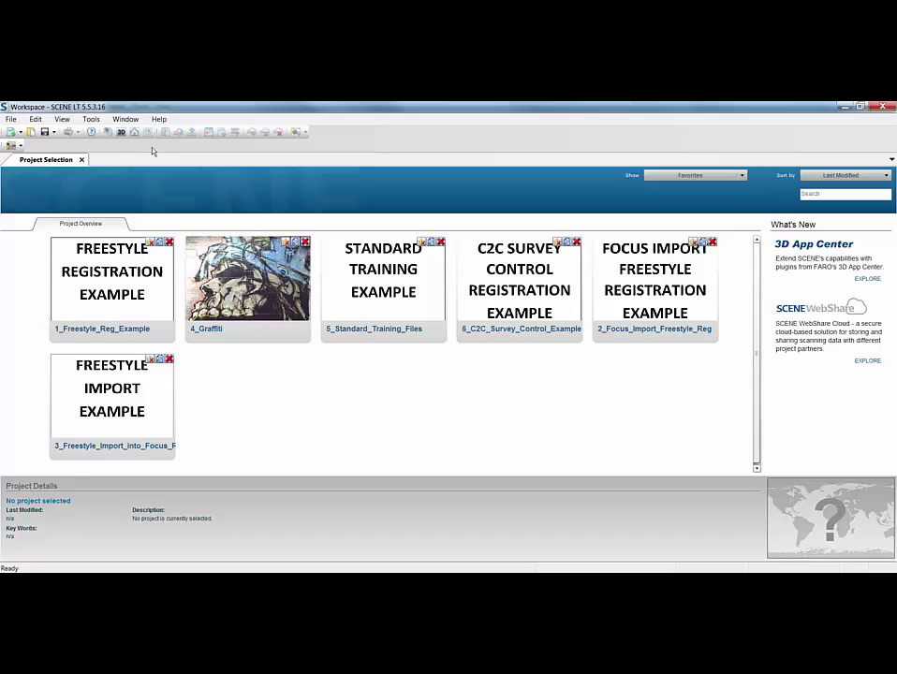
click(290, 318)
click(259, 374)
- Inspect Options' Match Sphere Settings unchanged, then select the Project Locations path on the Folder tab
click(91, 119)
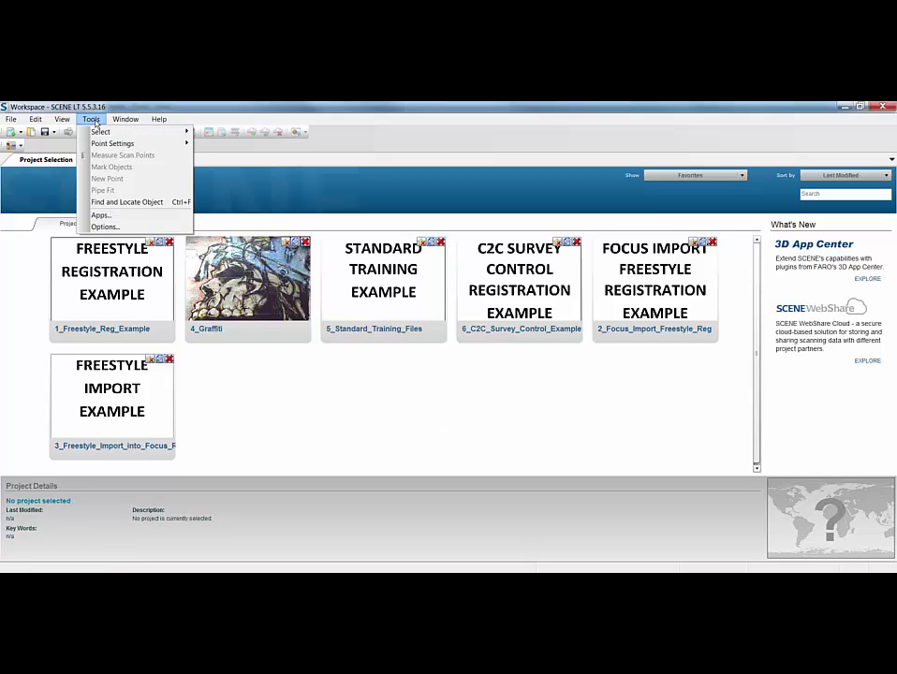
click(105, 227)
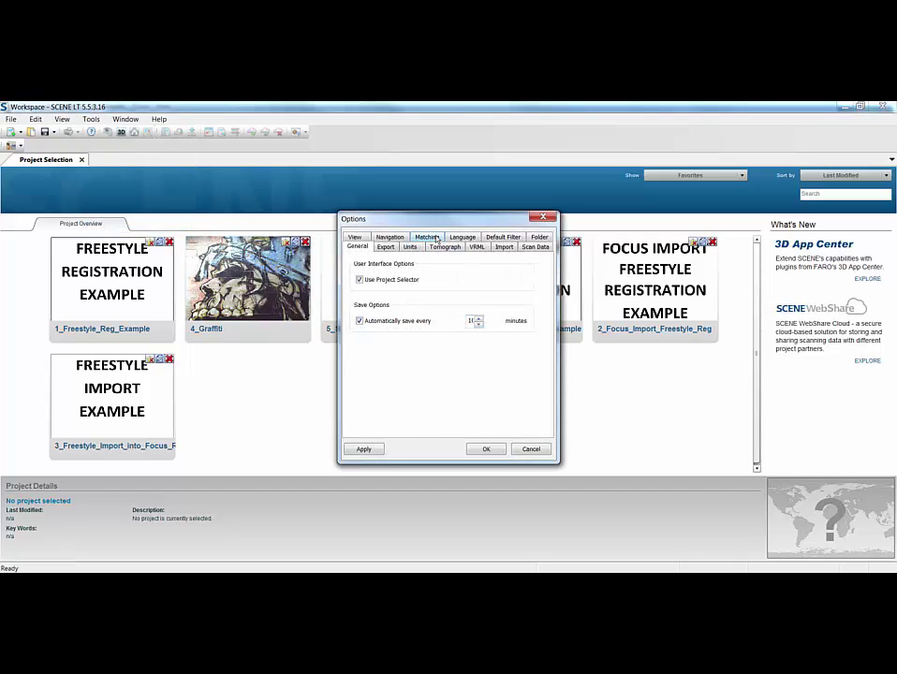
click(427, 238)
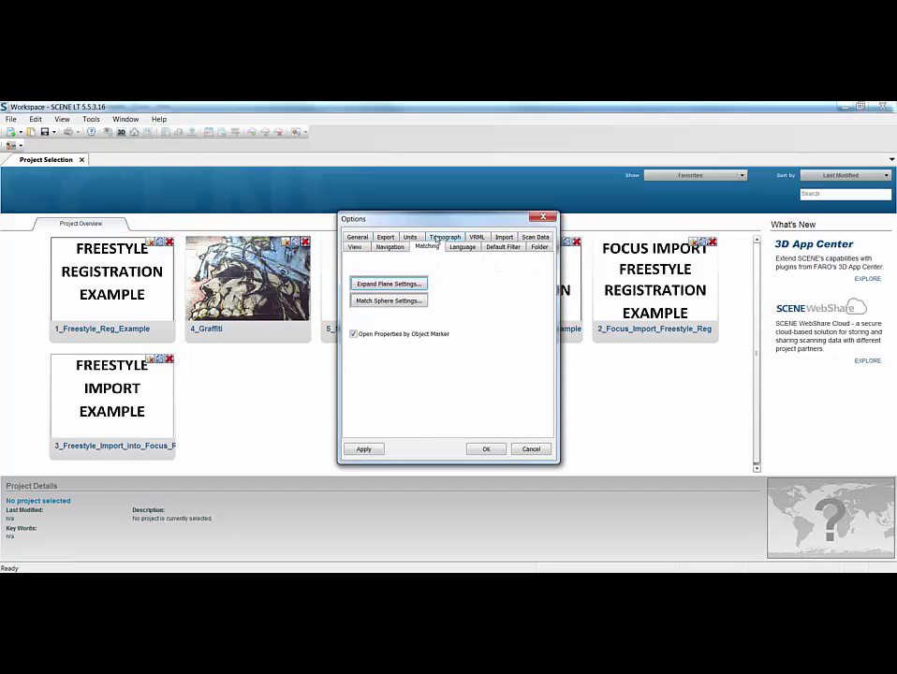
click(386, 301)
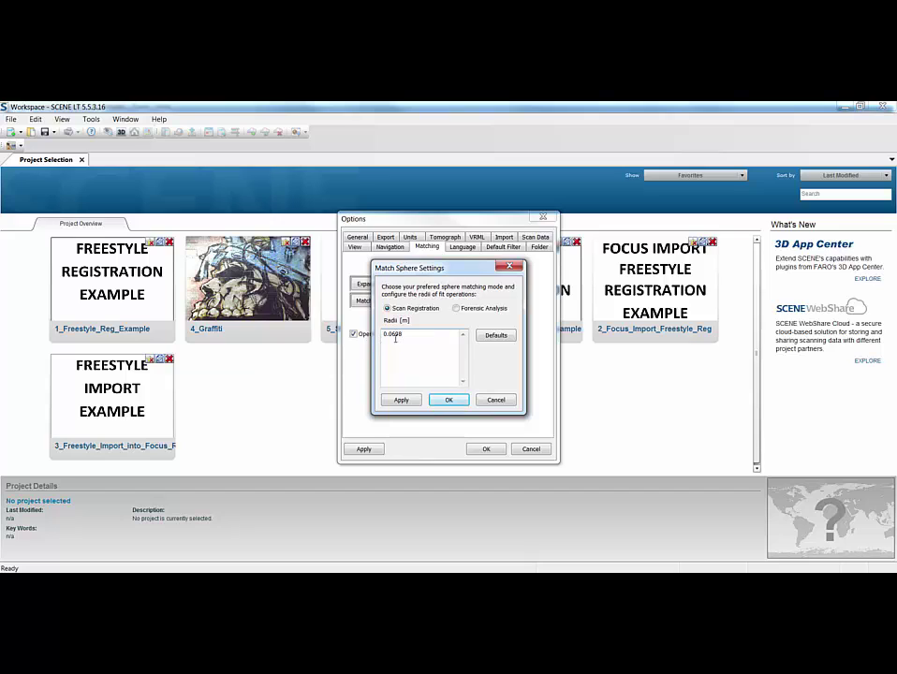
click(495, 399)
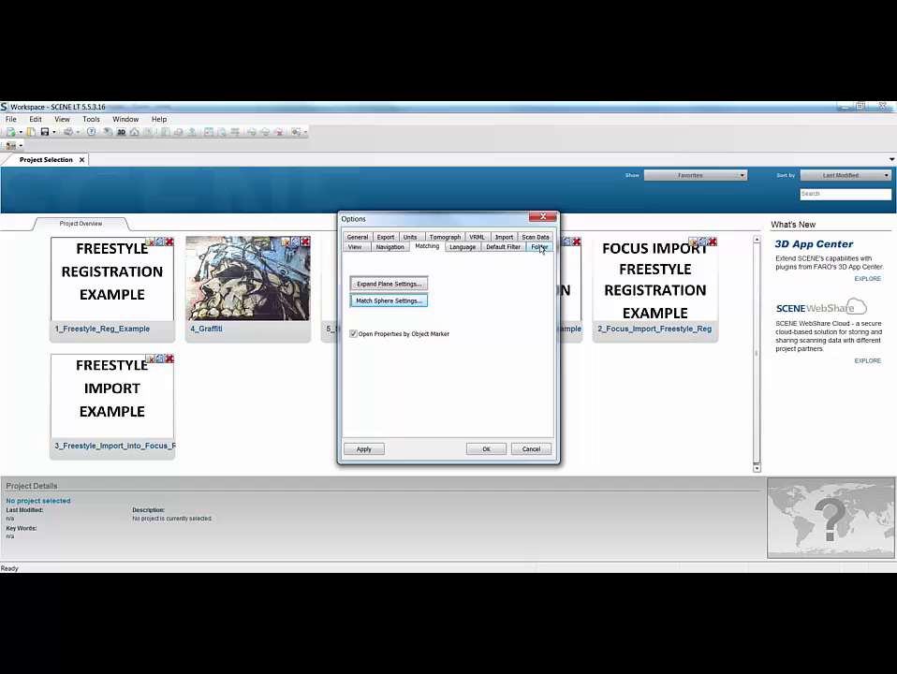
click(541, 247)
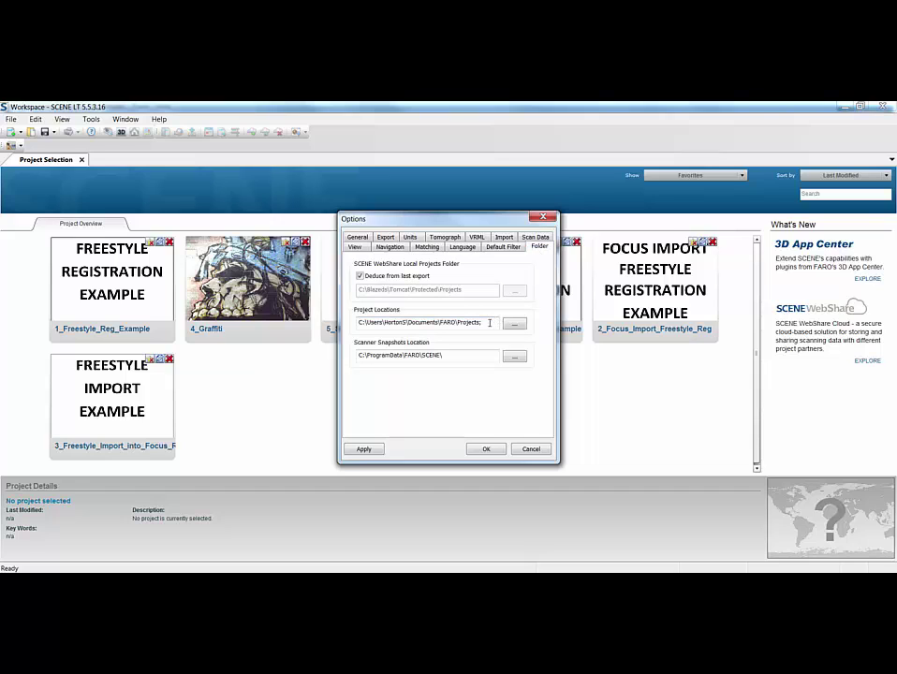
drag(489, 323, 358, 323)
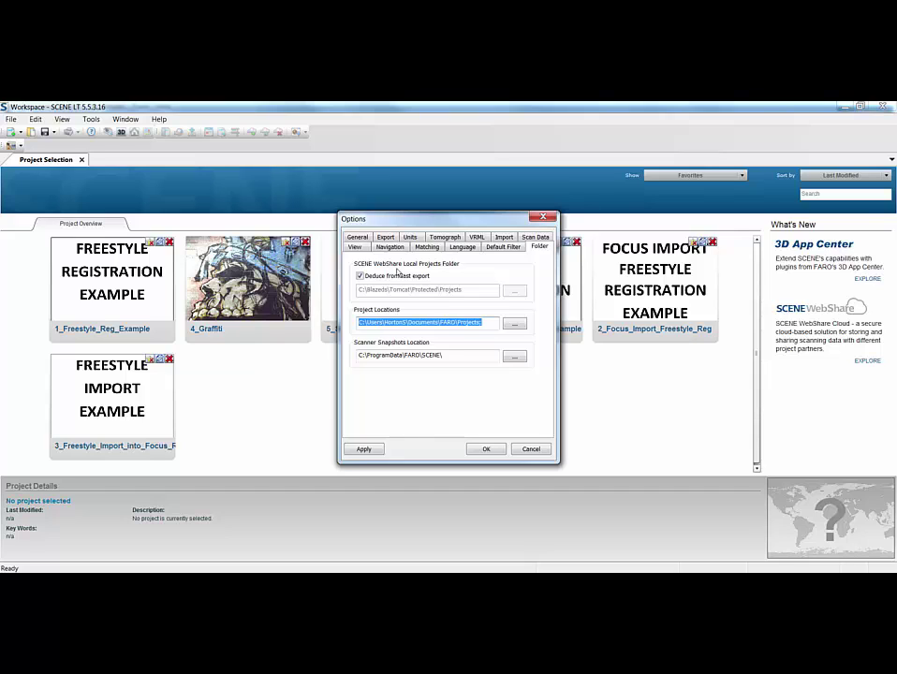
- Close Options and create a new scan project named LT instead of DefaultProject
click(485, 448)
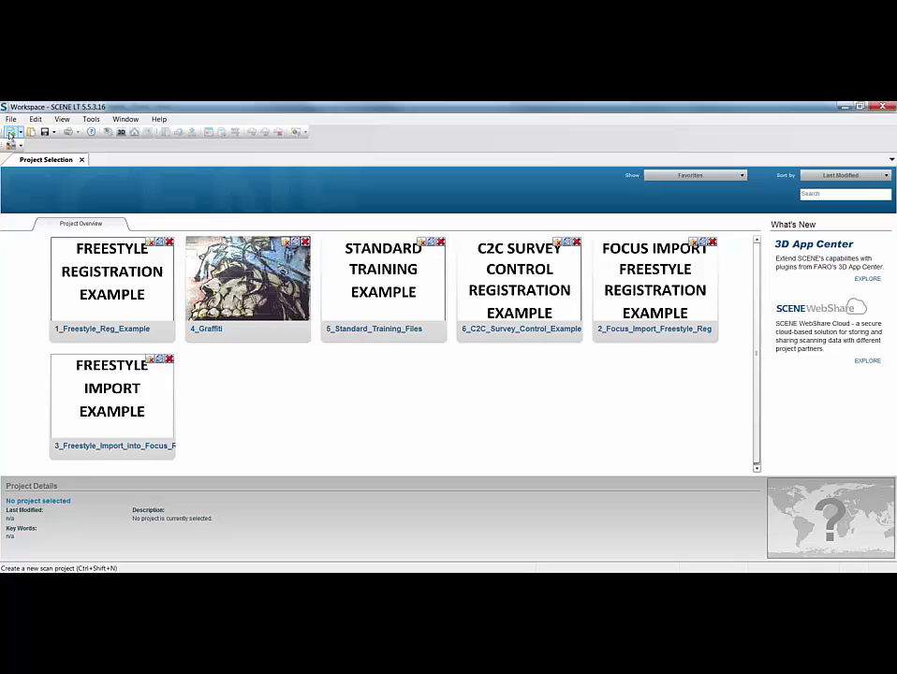
click(11, 134)
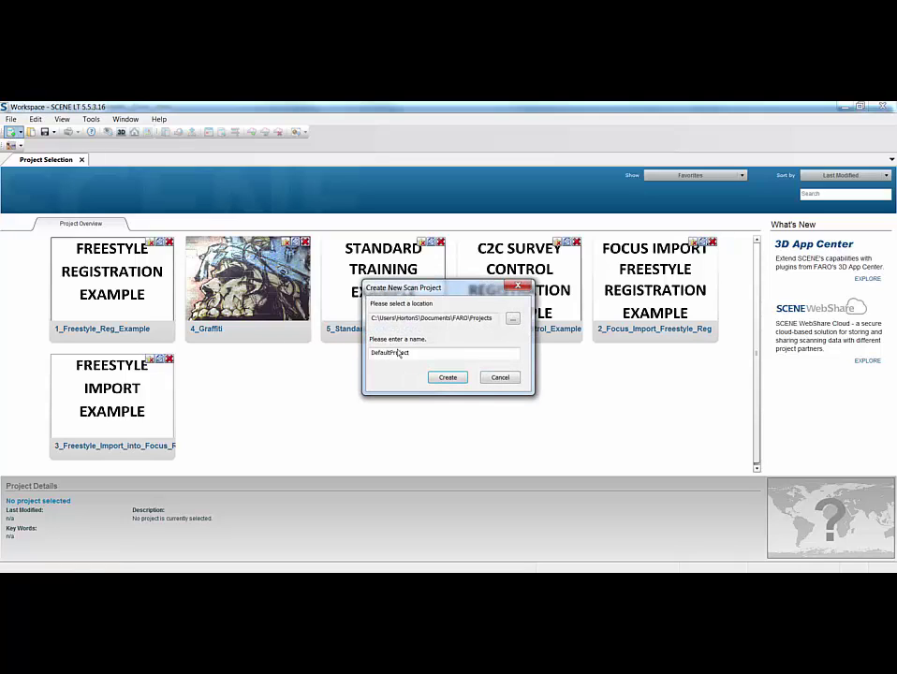
drag(417, 352, 341, 349)
text(LT)
click(447, 378)
- Drag the five Office_Focus .fls scans from the Explorer Scans folder into the LT project
click(71, 524)
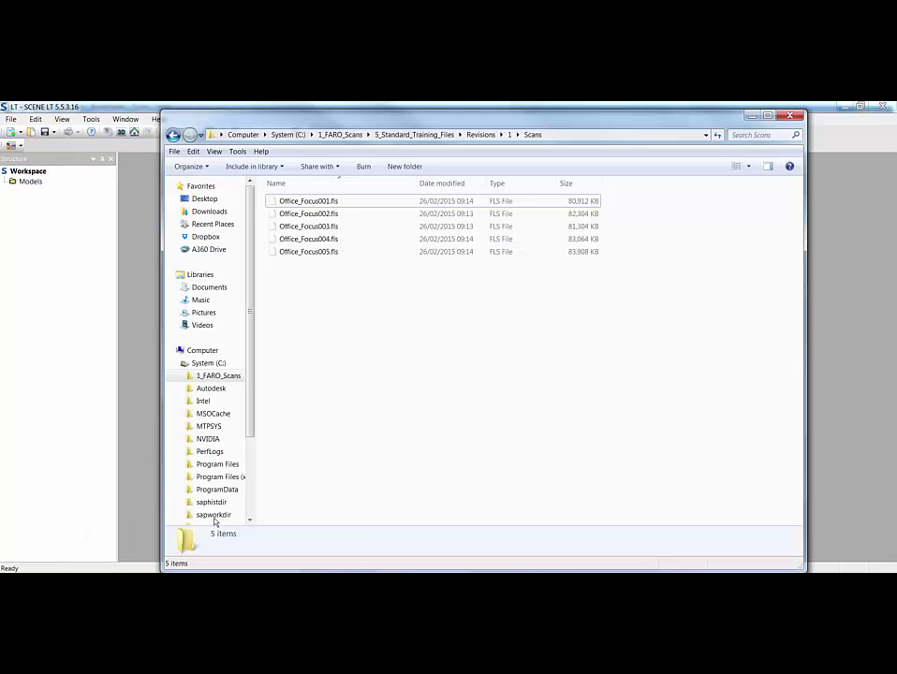
drag(345, 292, 38, 295)
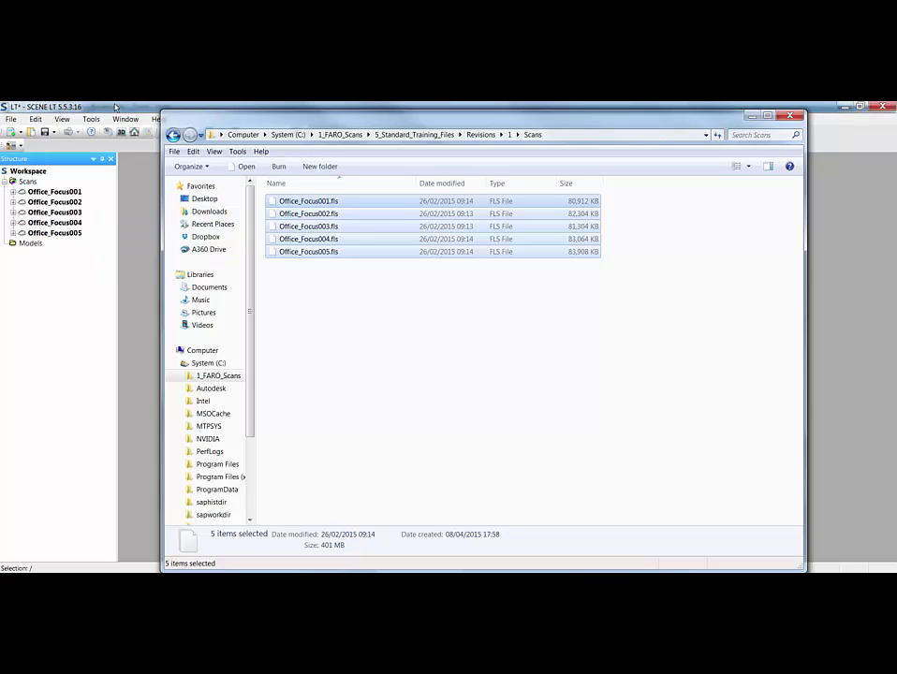
click(115, 106)
- Save the project with comment 'initial import' and the author's name filled in
click(44, 131)
text(initial )
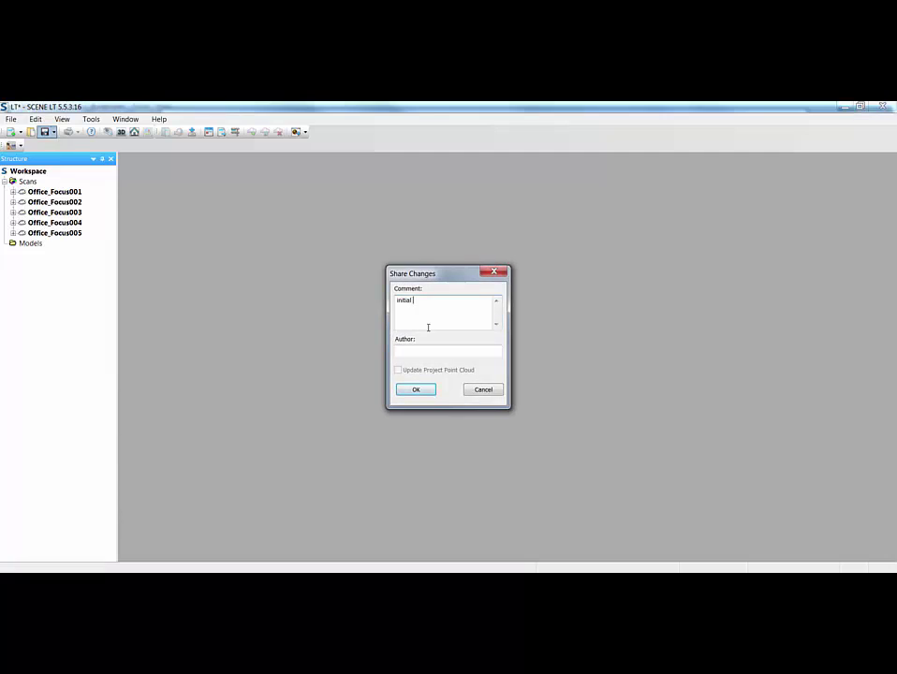
text(import)
click(412, 352)
text(Shorter)
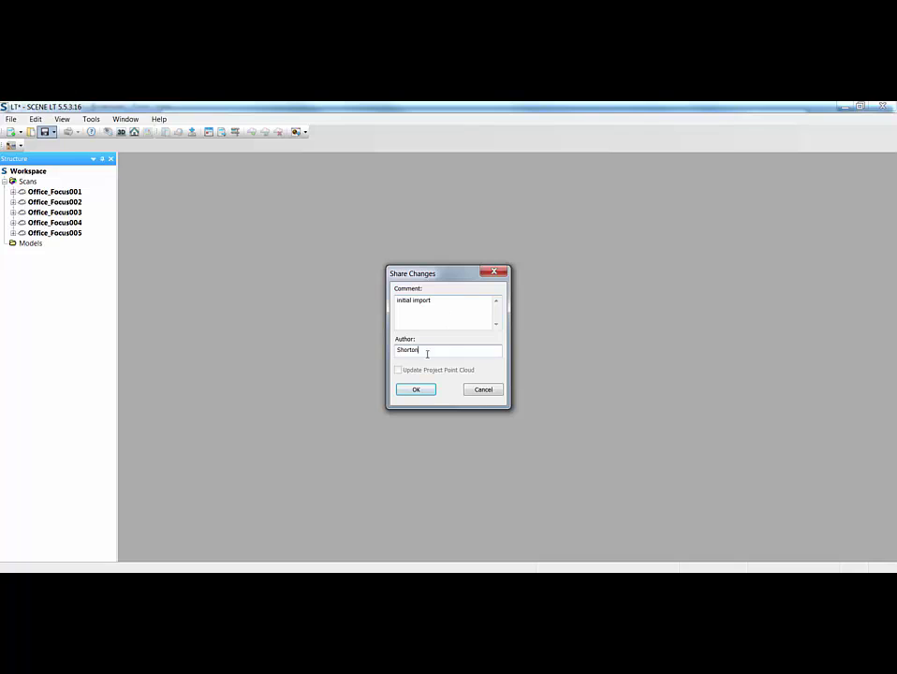
click(414, 389)
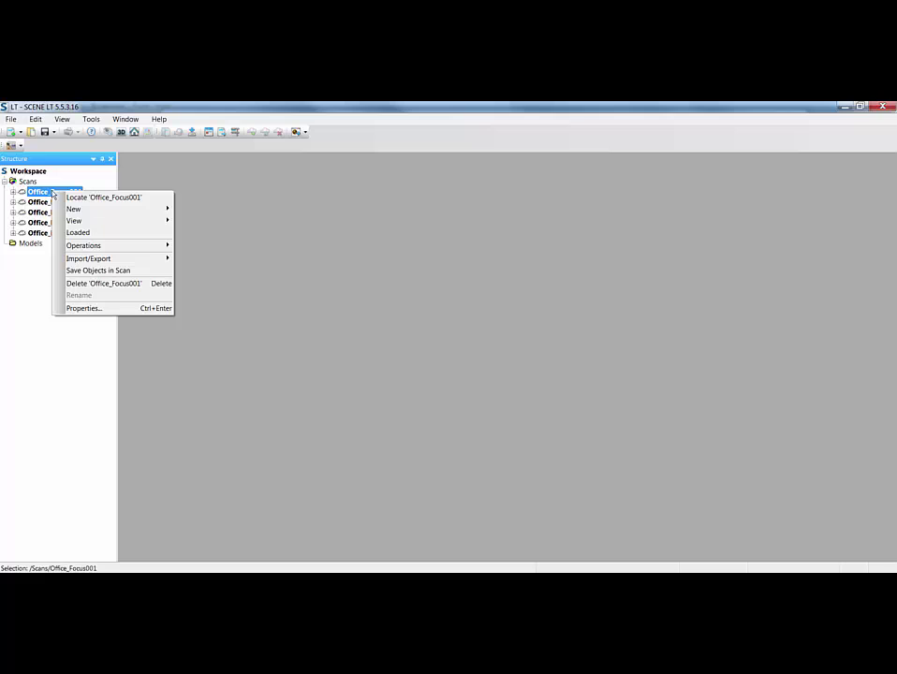
- Open Office_Focus001 in Planar View from its Structure tree context menu
mouse_move(71, 247)
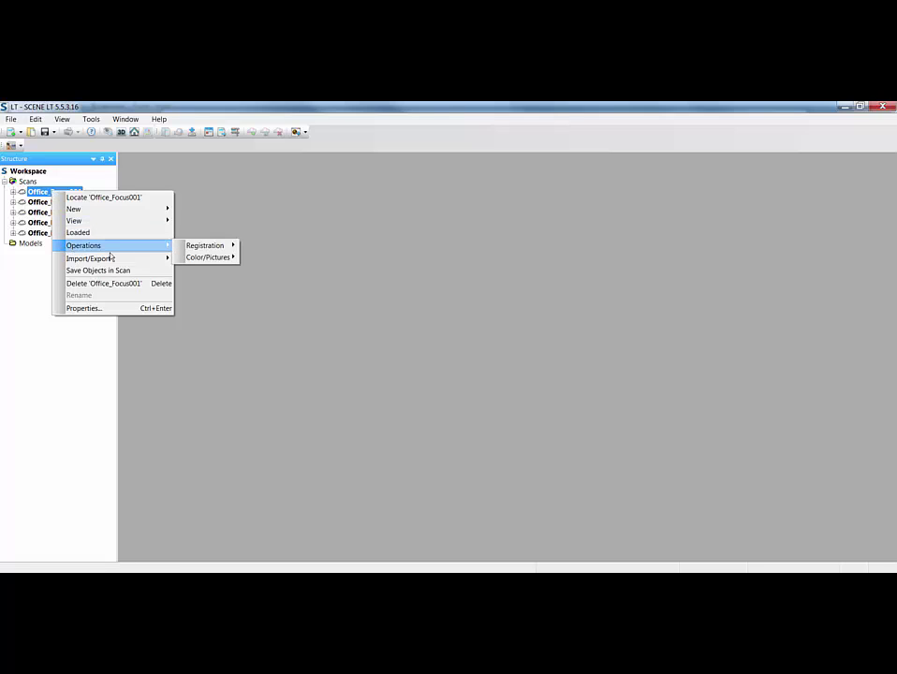
mouse_move(188, 249)
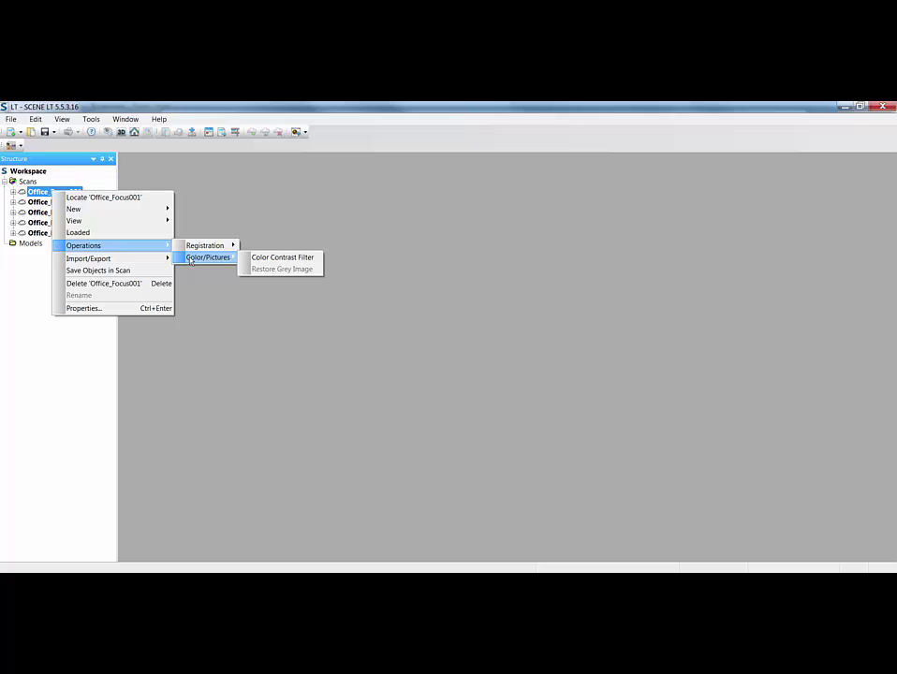
mouse_move(80, 221)
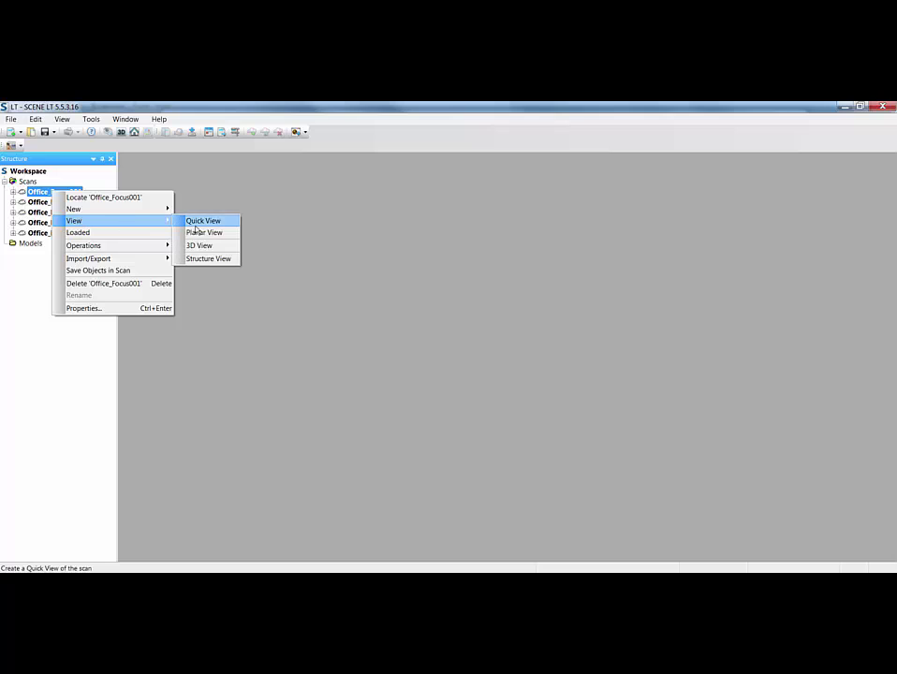
click(200, 234)
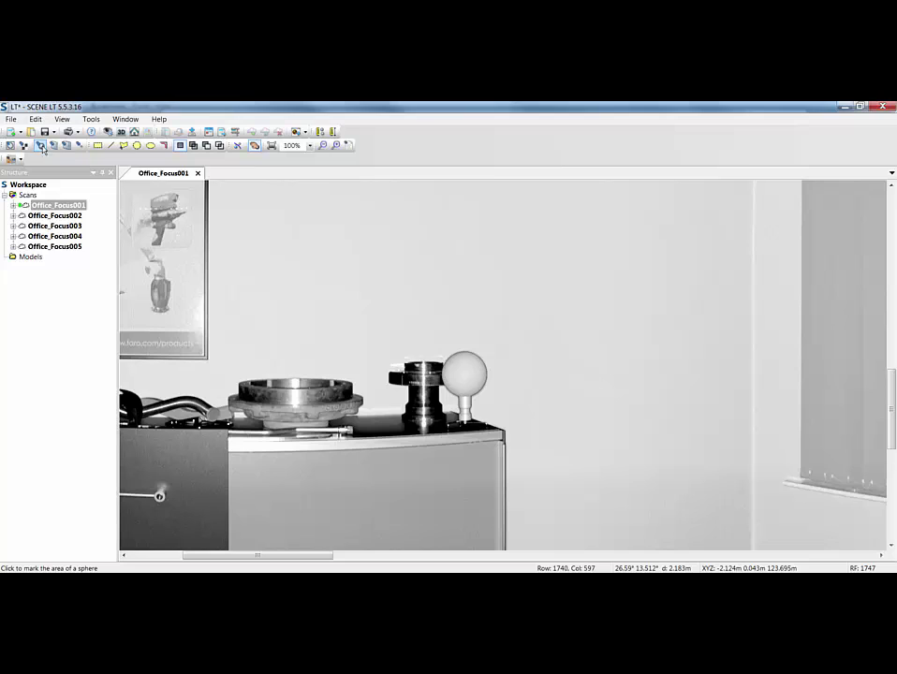
- Fit and confirm a reference sphere on the table target in Office_Focus001
right_click(24, 195)
mouse_move(52, 263)
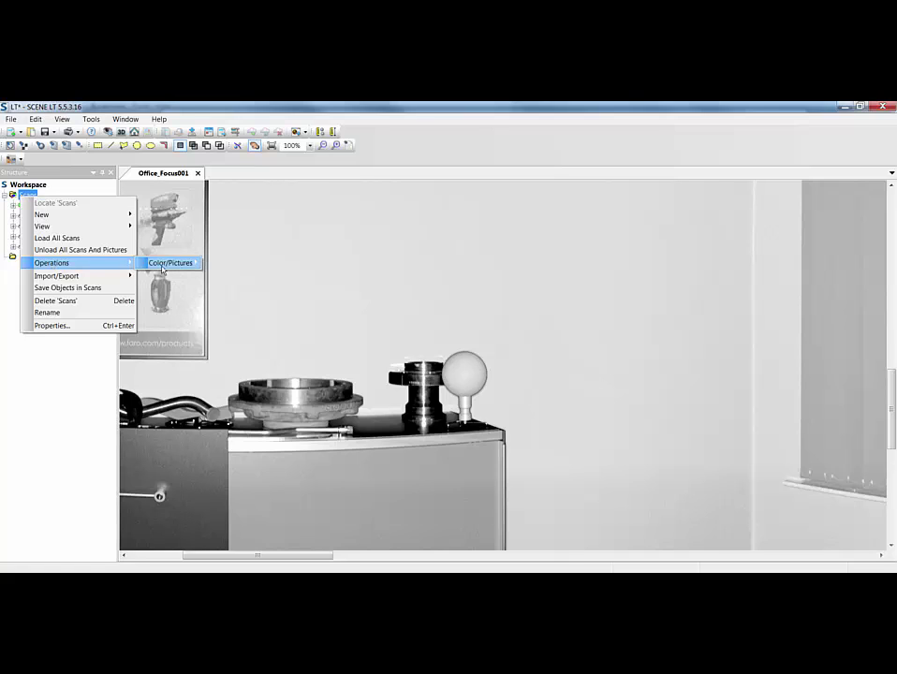
mouse_move(156, 268)
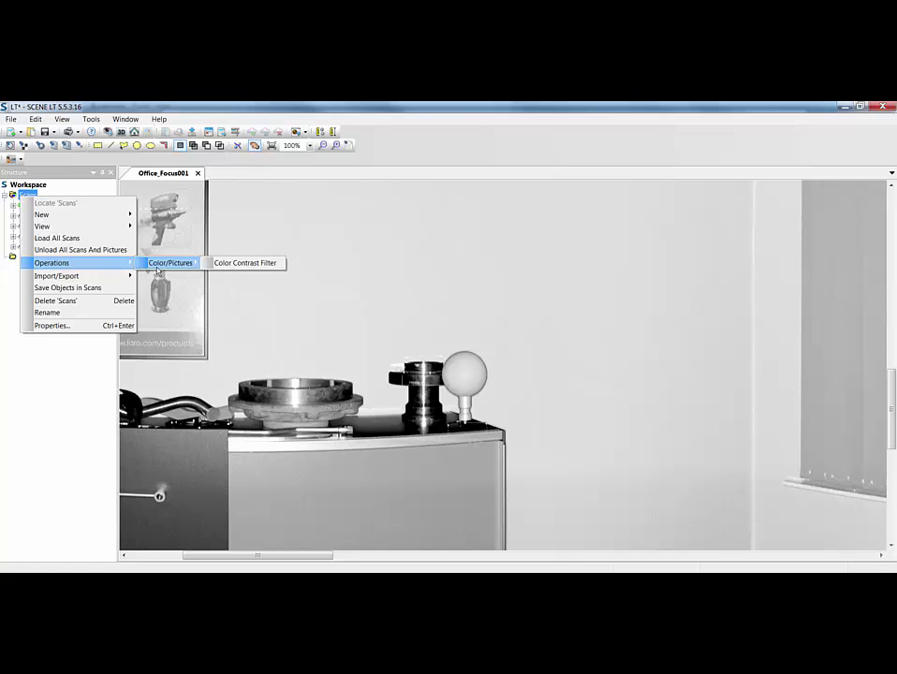
click(230, 164)
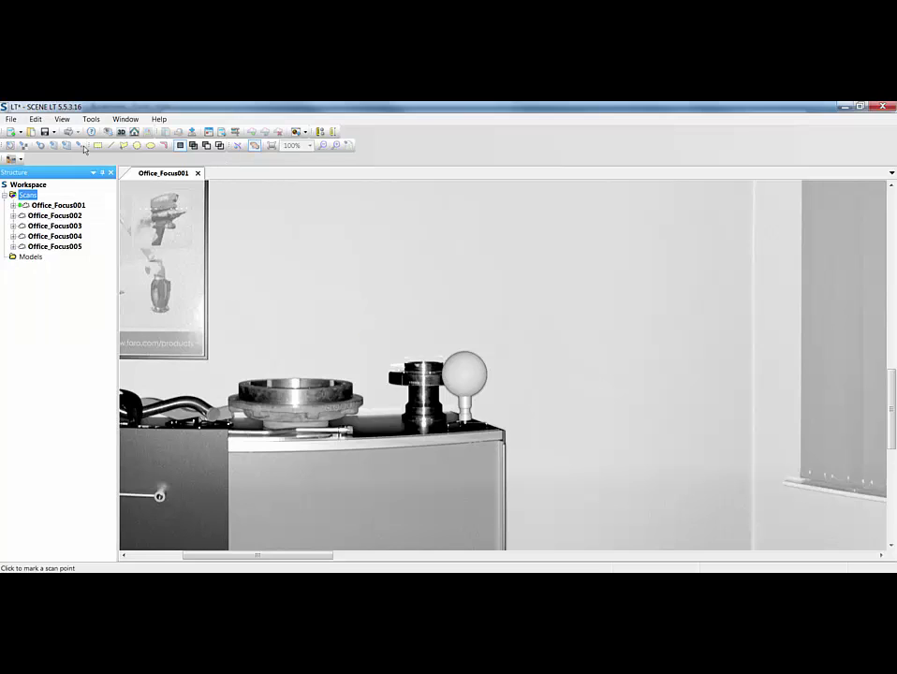
click(390, 310)
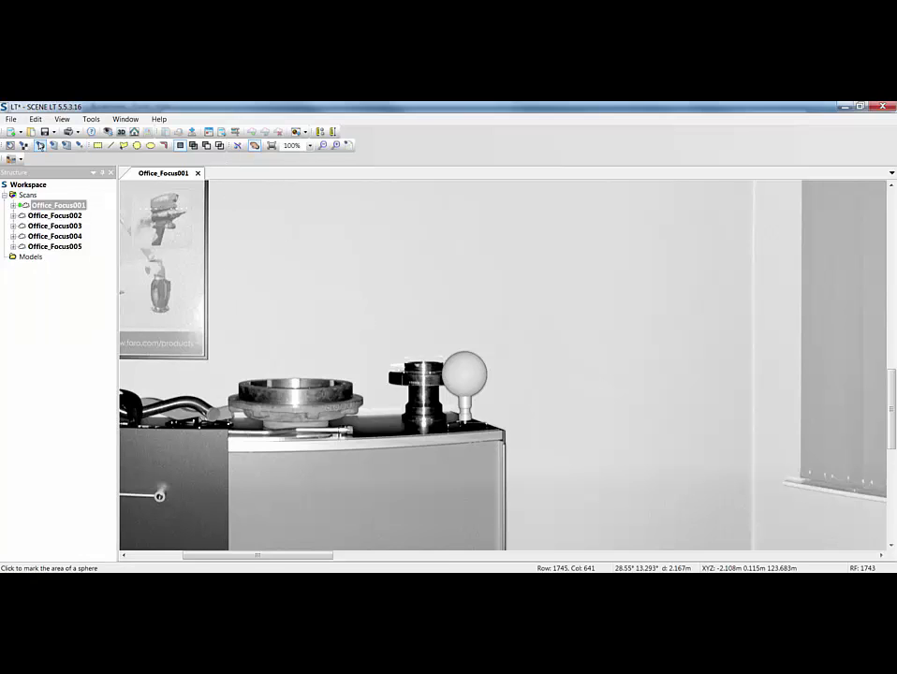
click(465, 374)
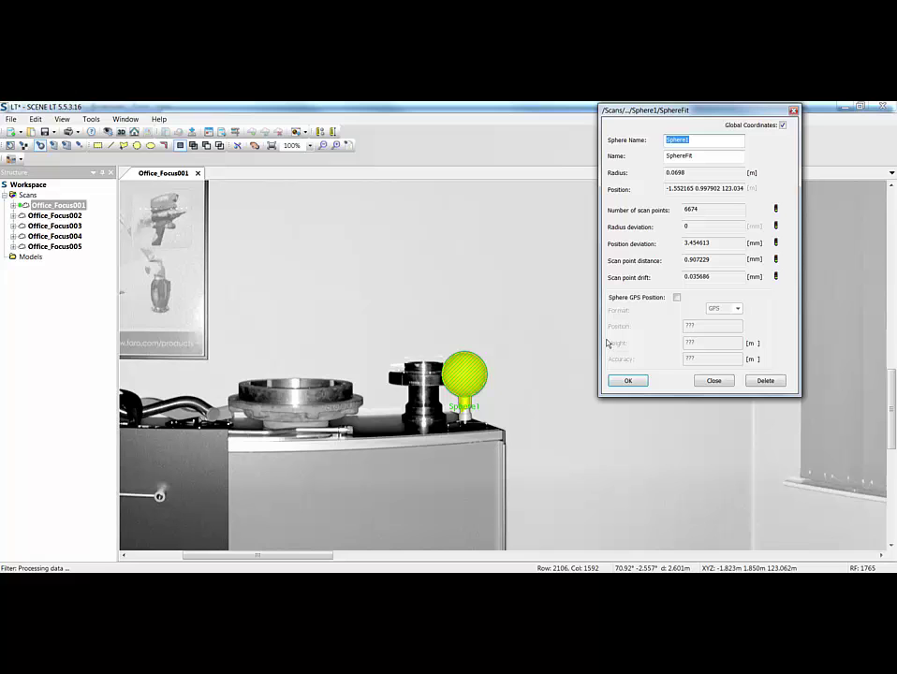
click(628, 380)
- Fit a second reference sphere to the target by the door, then look around the office
drag(491, 354, 536, 291)
click(741, 386)
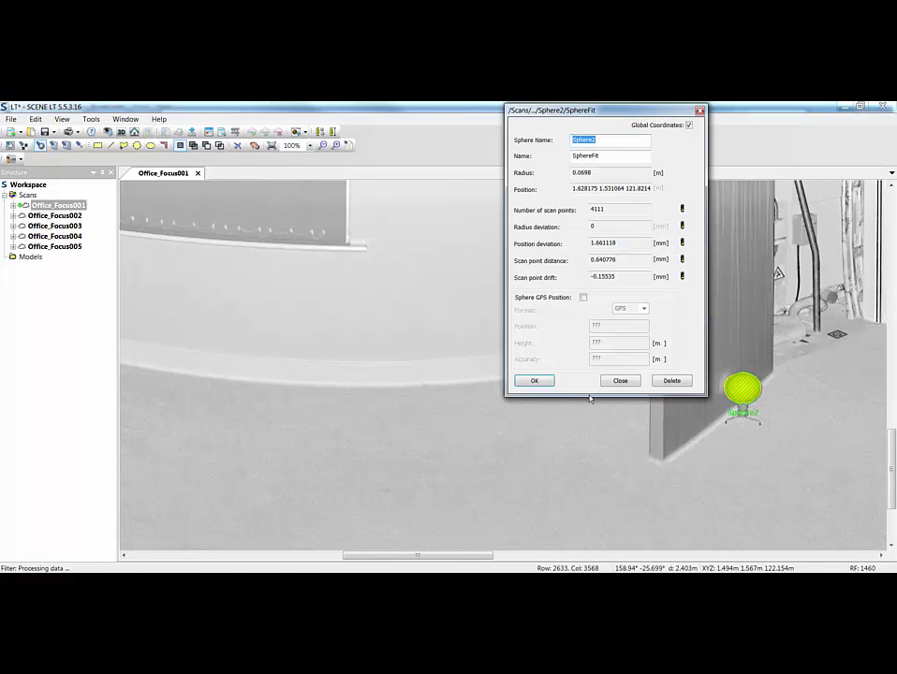
click(534, 381)
drag(524, 412, 403, 432)
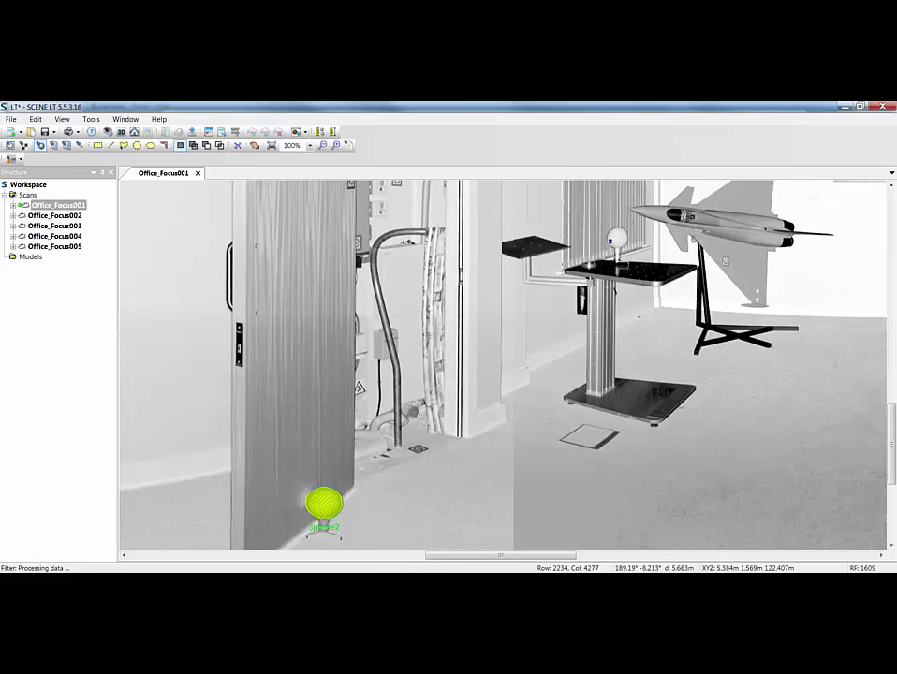
drag(711, 423, 492, 421)
drag(793, 365, 749, 293)
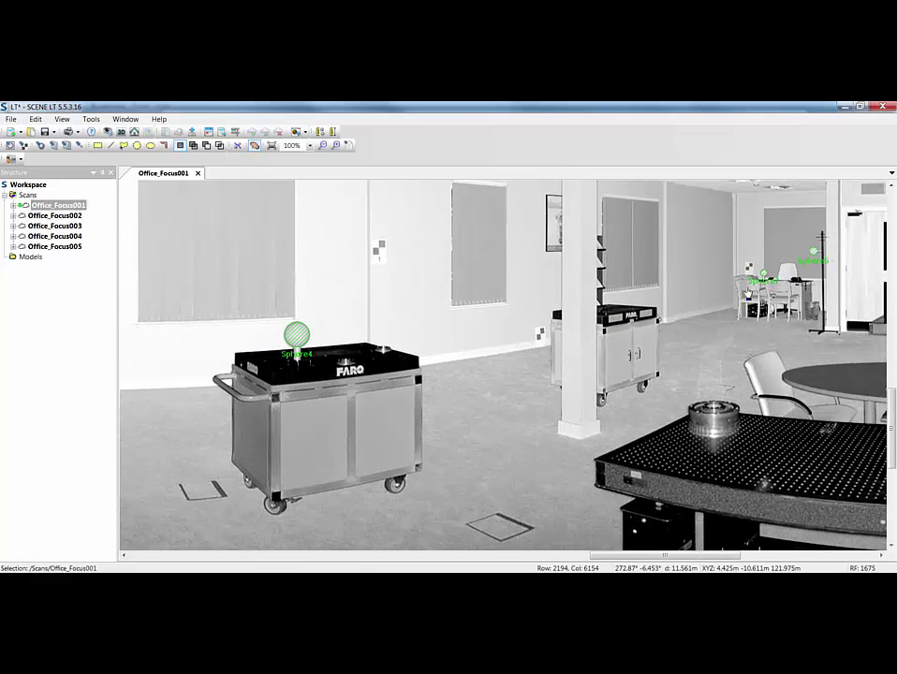
- Check the sphere lists of Office_Focus002 and Office_Focus003, then save the project
click(13, 216)
click(13, 216)
click(13, 226)
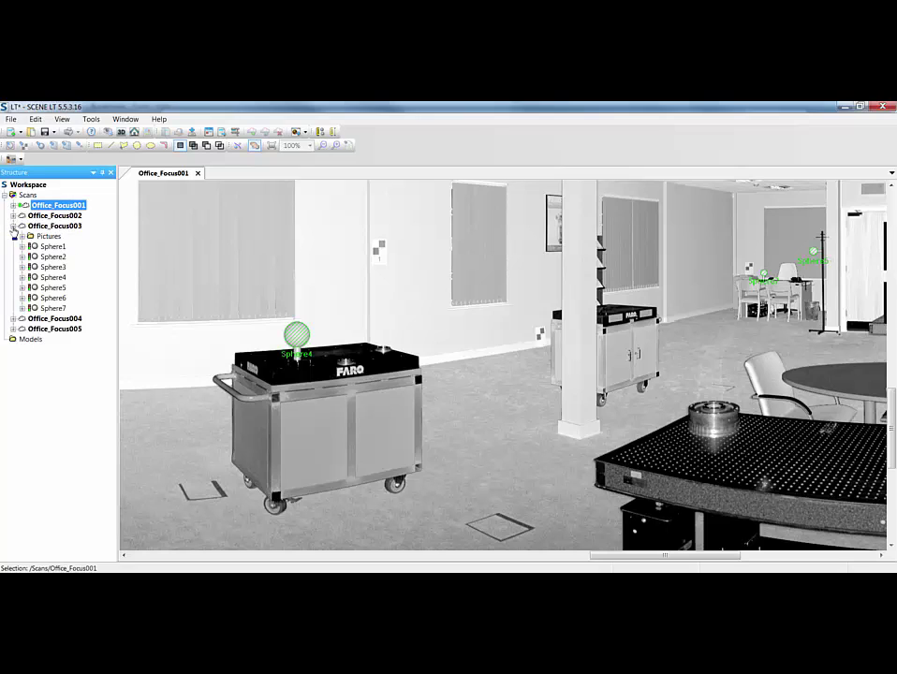
click(13, 227)
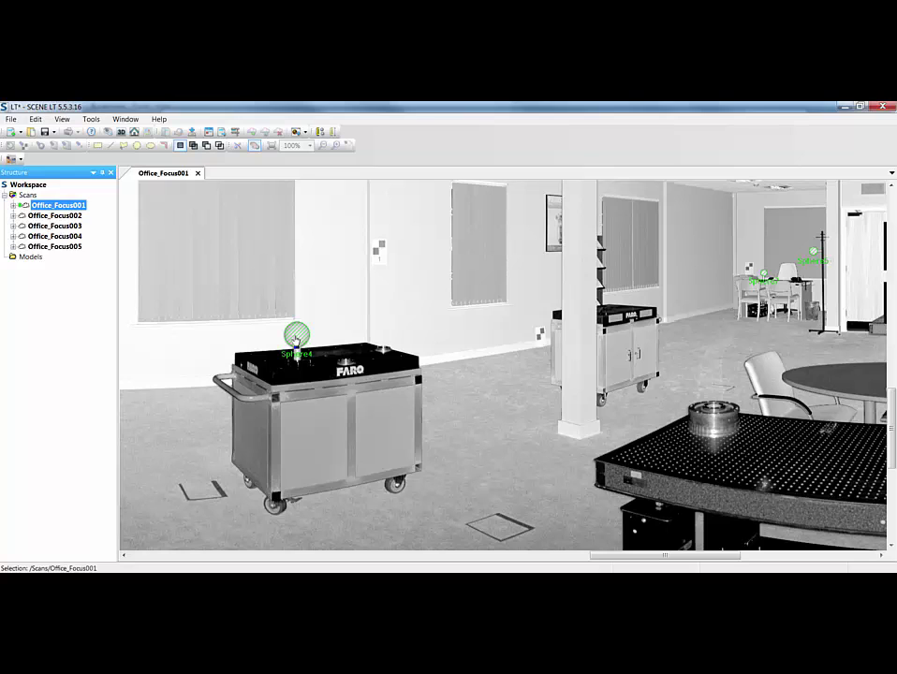
drag(403, 297, 314, 279)
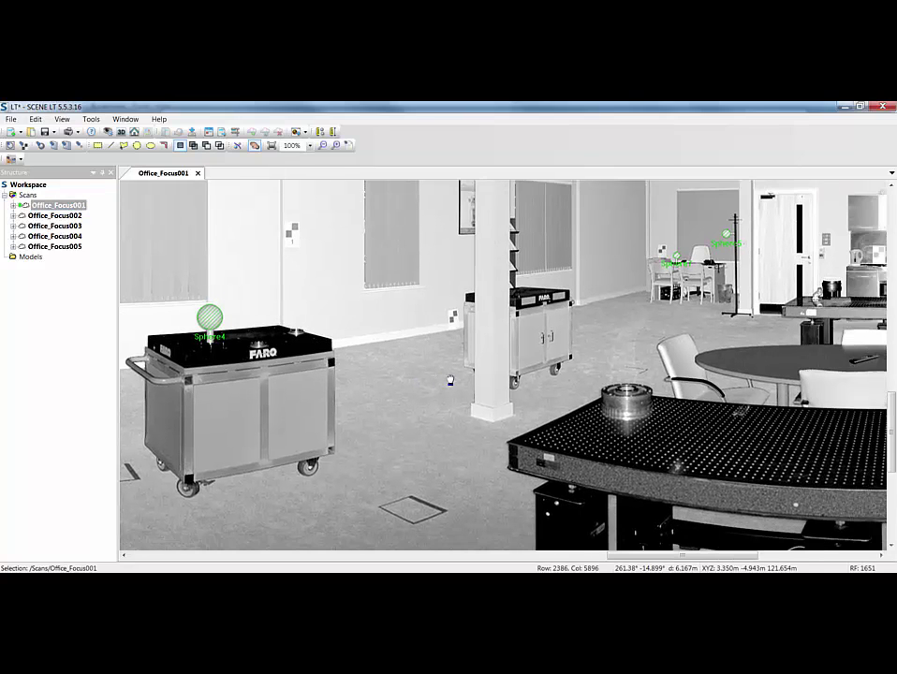
click(44, 131)
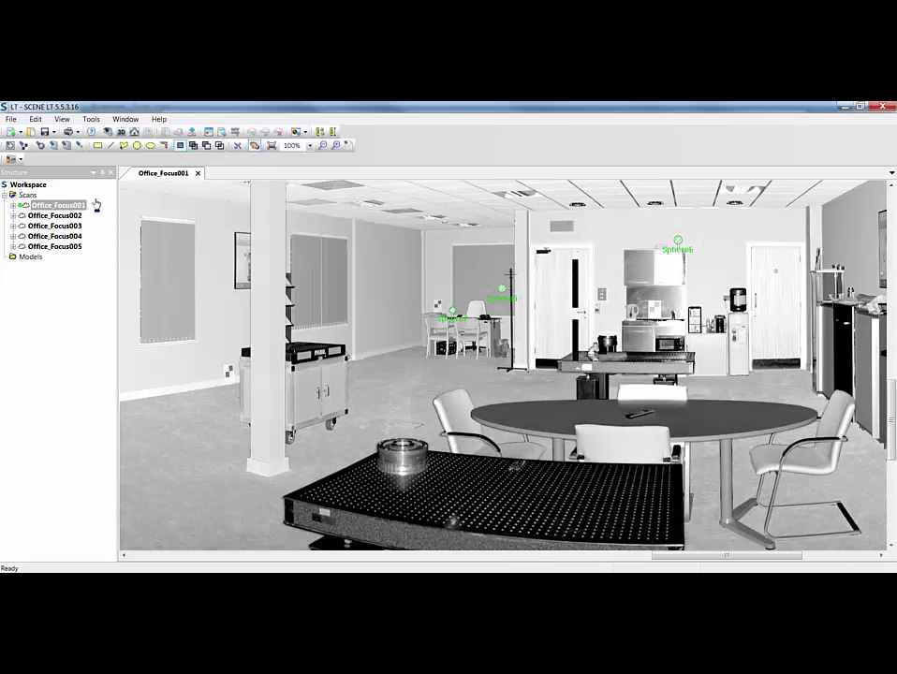
- Open the context menu for scan Office_Focus001 in the Structure tree
right_click(70, 205)
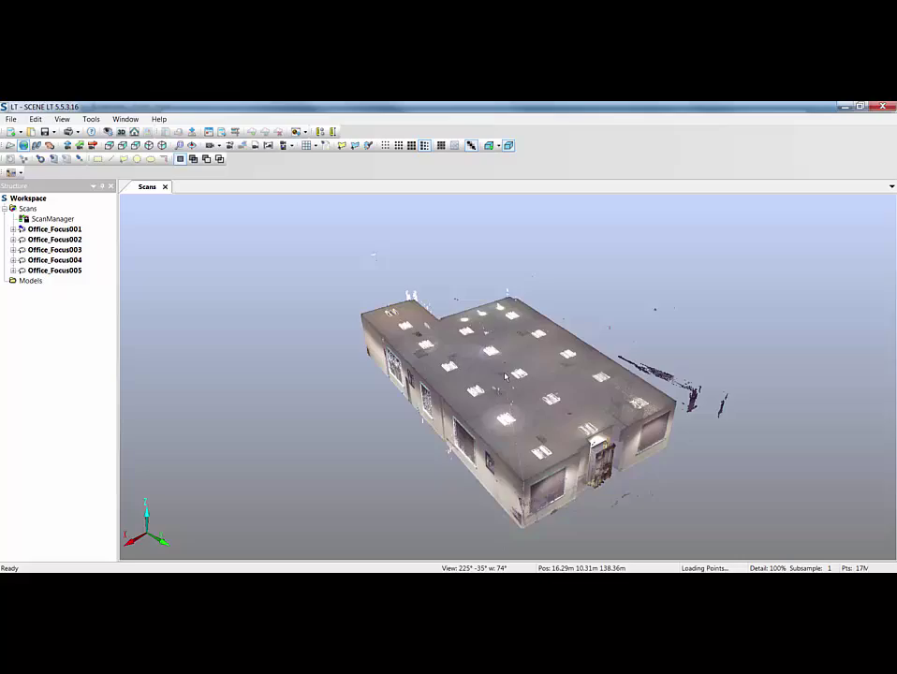
- Measure from ceiling to floor, showing only the vertical distance of 2.6958 m
drag(505, 374, 505, 389)
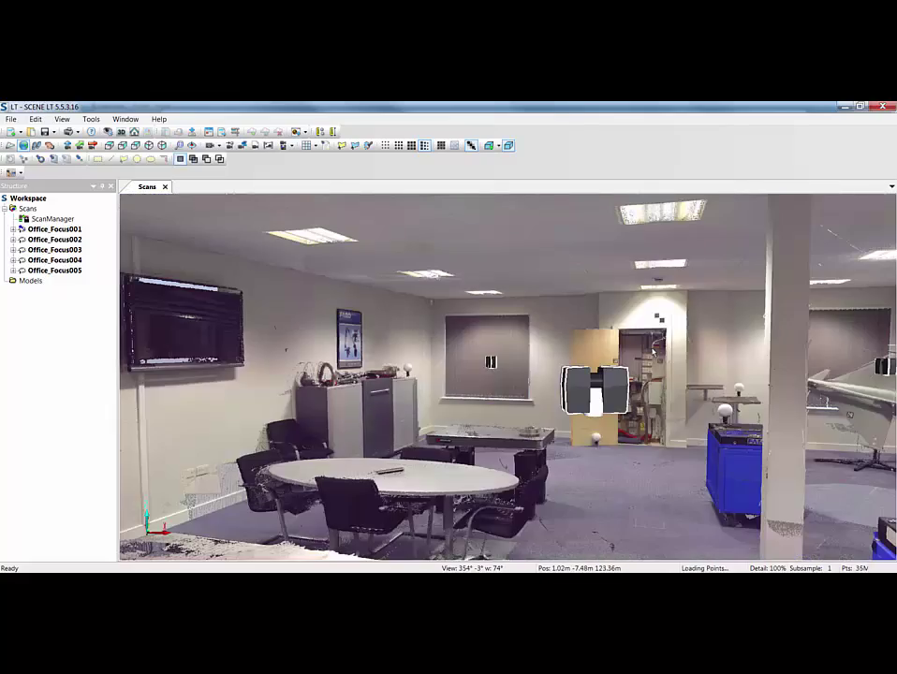
click(332, 131)
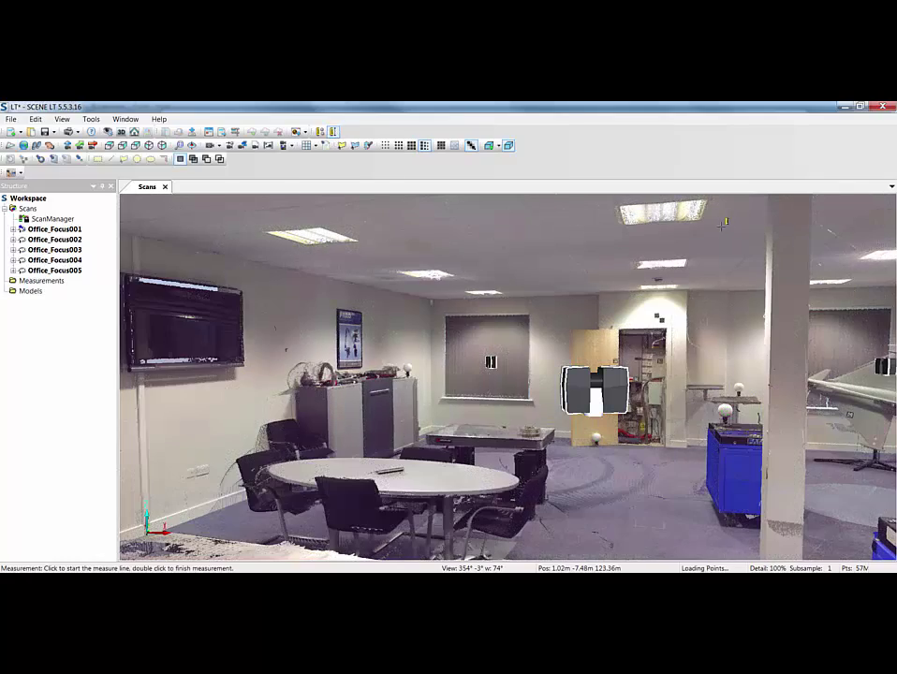
click(721, 225)
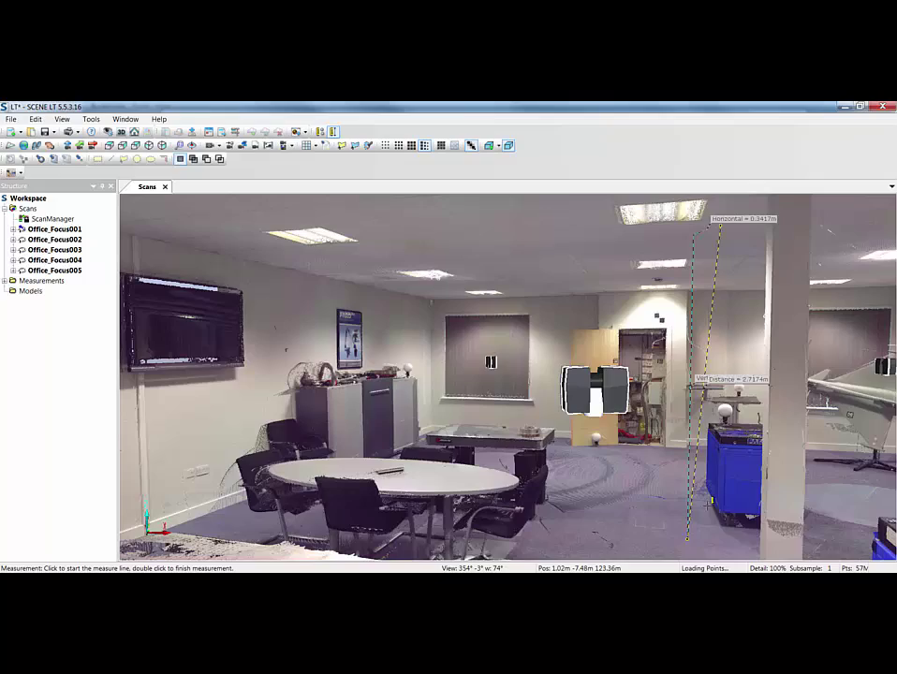
double_click(723, 385)
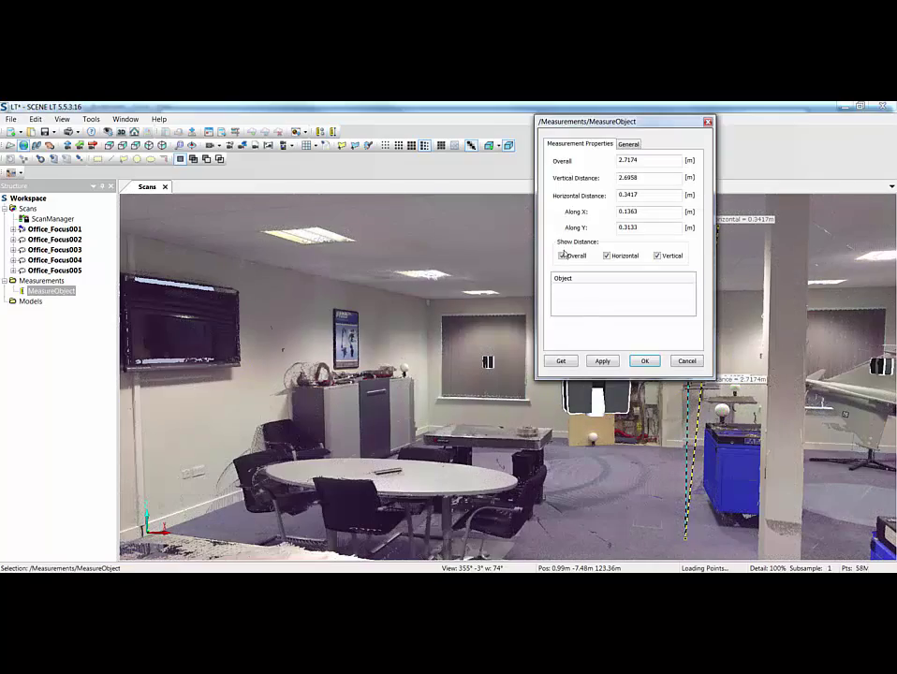
click(562, 256)
click(607, 256)
click(643, 360)
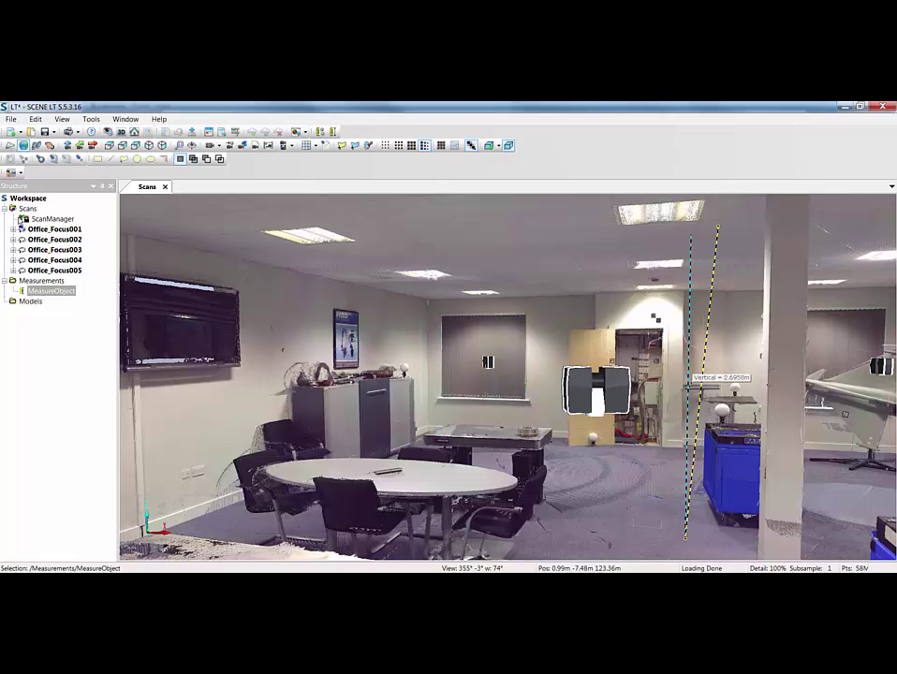
click(31, 209)
right_click(34, 210)
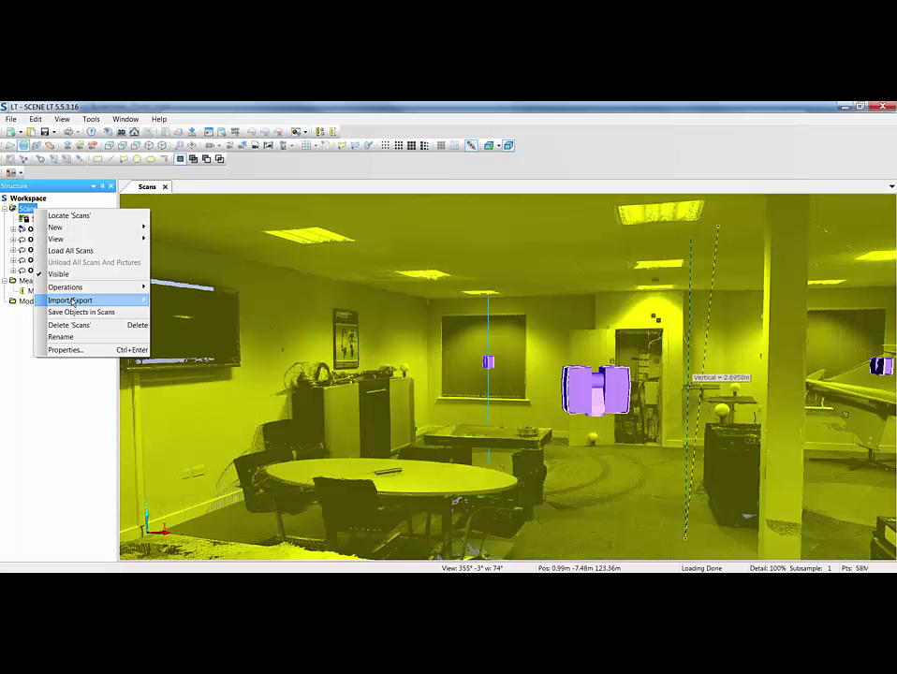
mouse_move(79, 301)
click(180, 300)
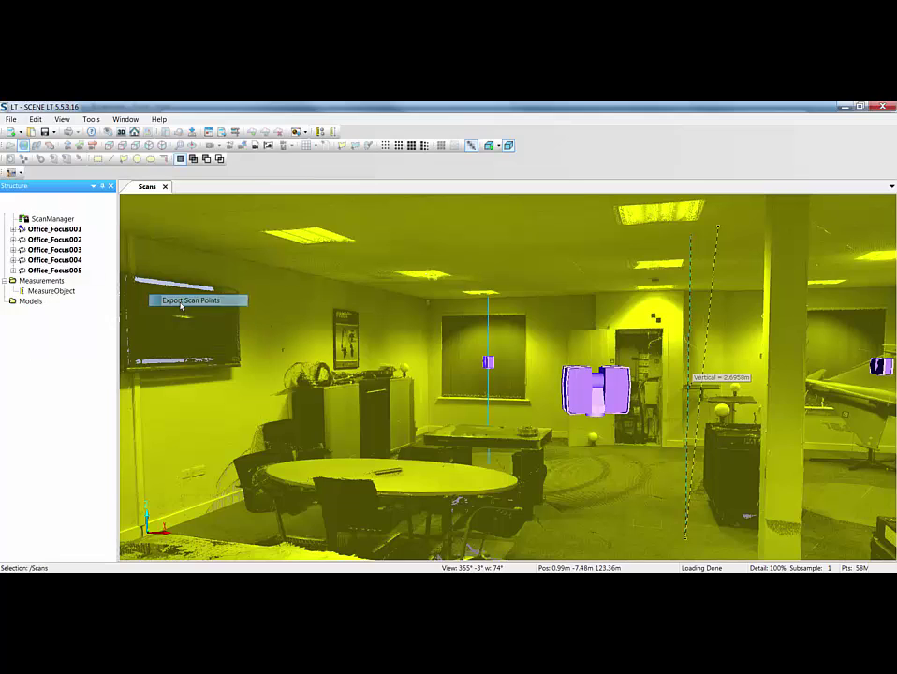
click(440, 218)
click(412, 296)
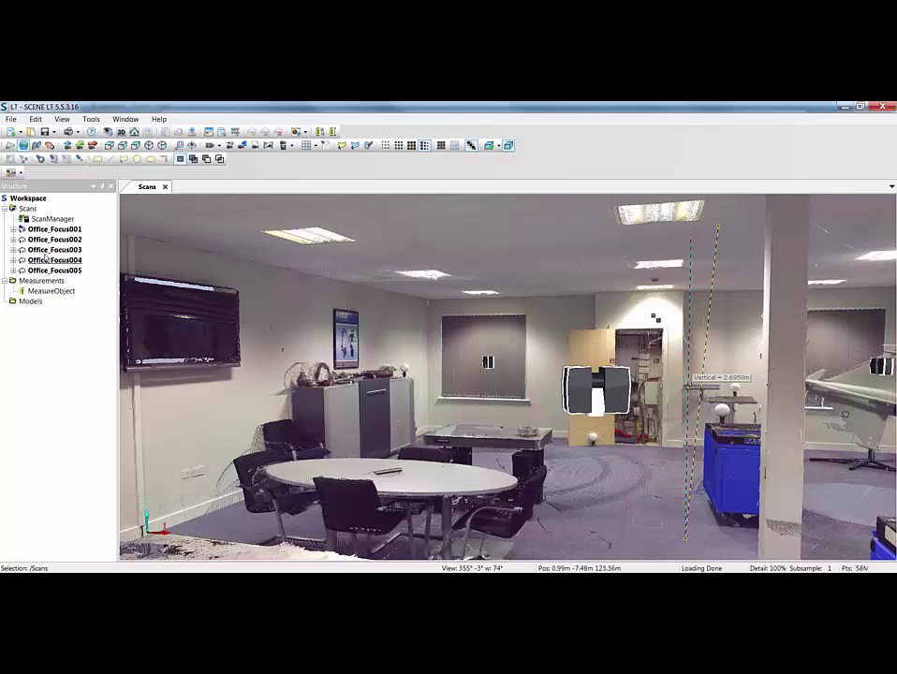
right_click(18, 209)
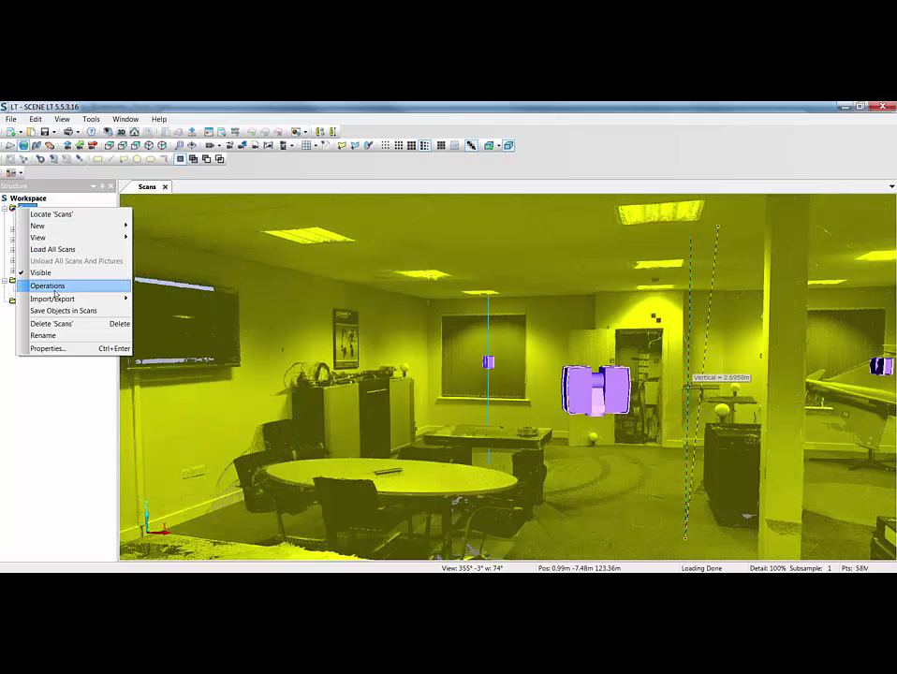
mouse_move(56, 299)
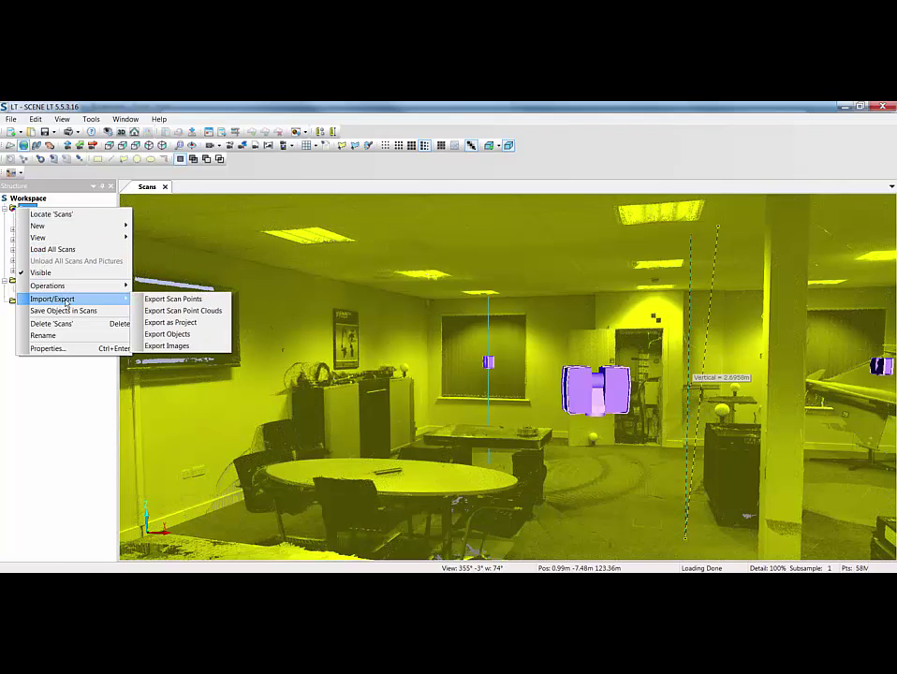
click(170, 322)
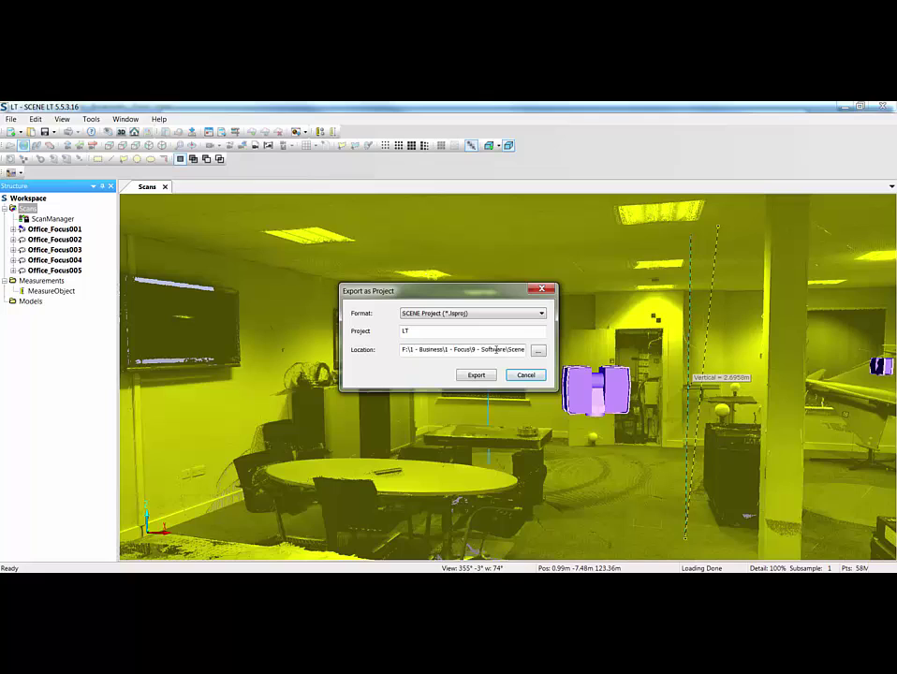
click(479, 315)
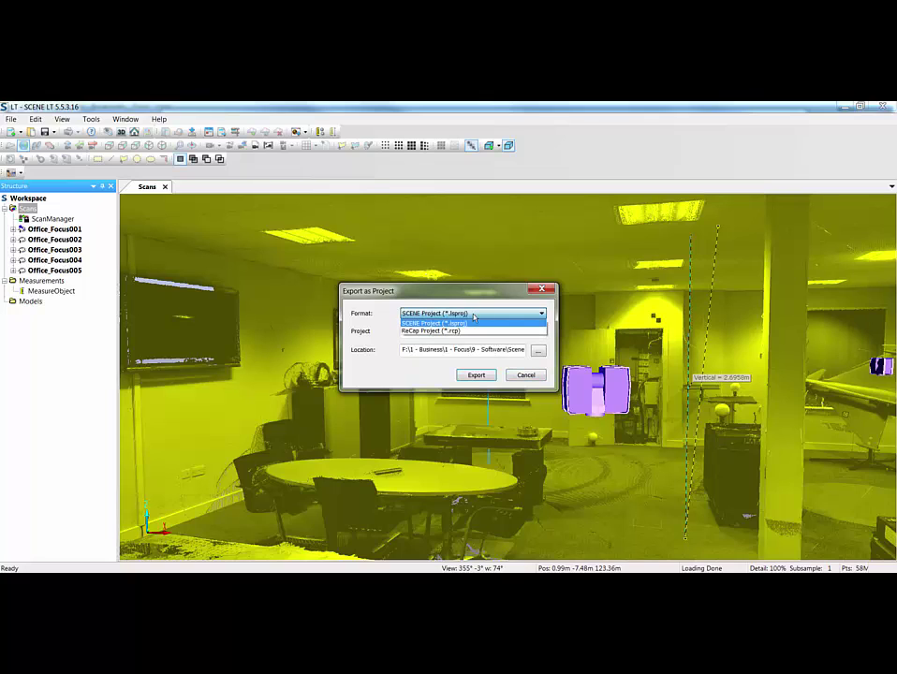
click(456, 332)
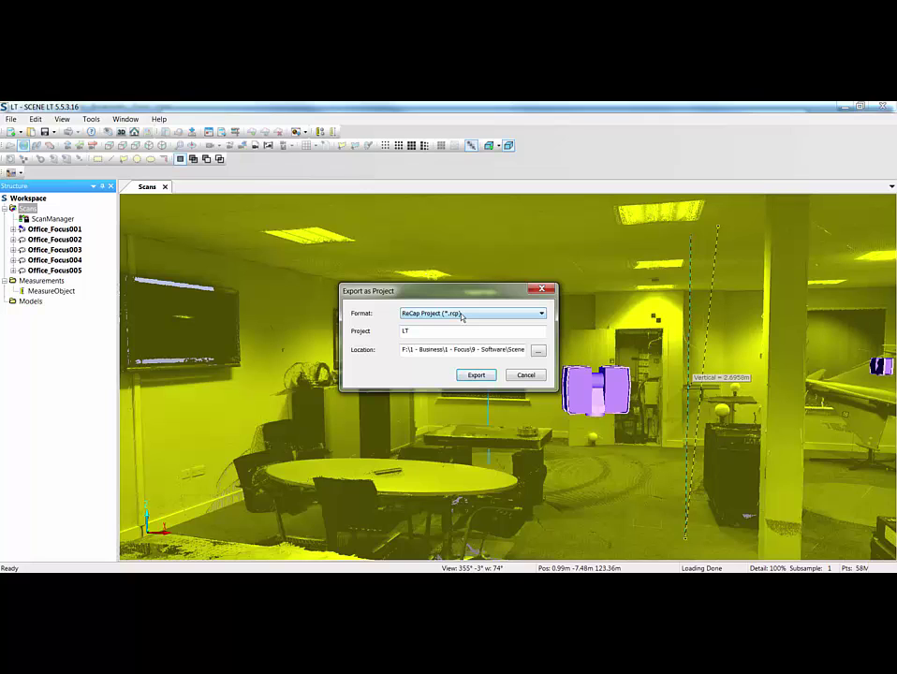
click(526, 375)
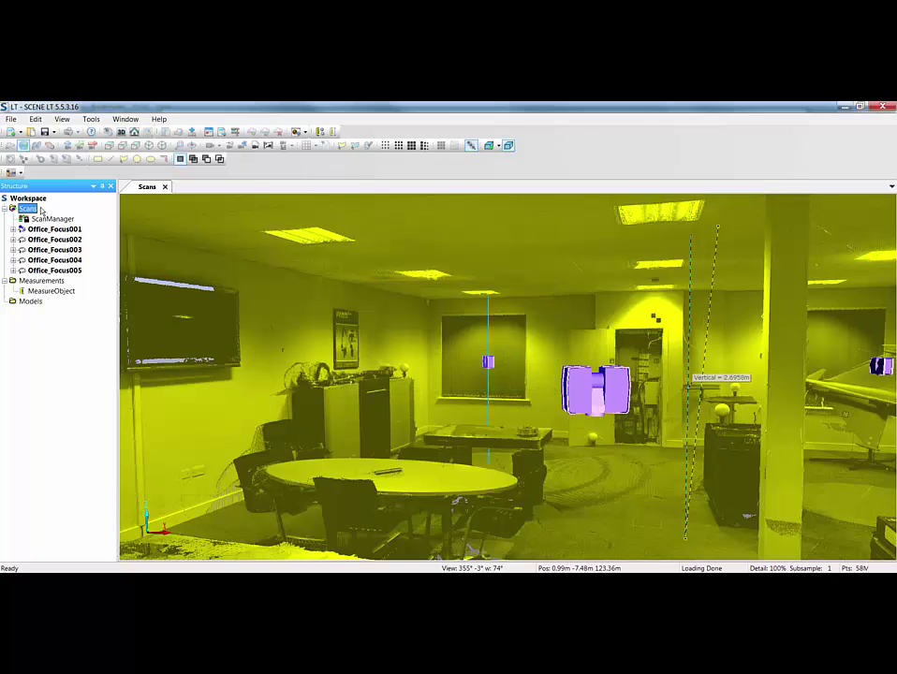
right_click(27, 209)
mouse_move(84, 301)
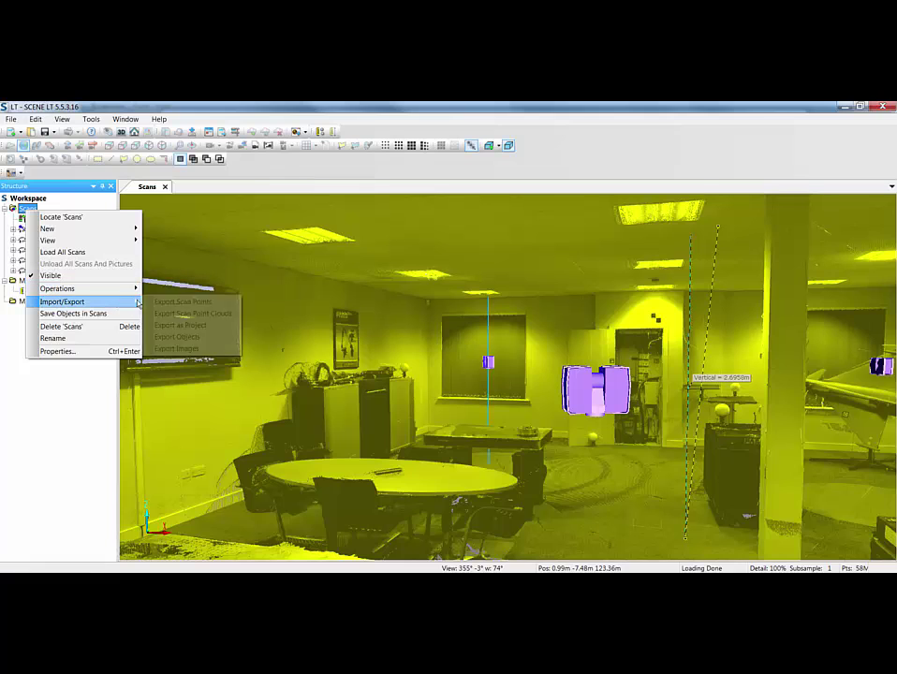
click(182, 301)
click(465, 219)
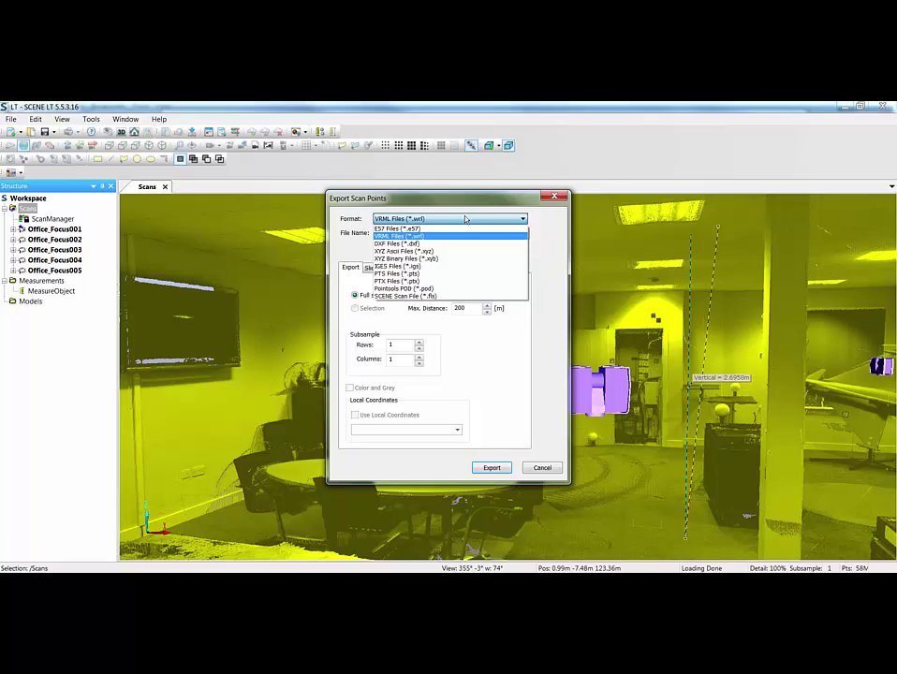
click(466, 219)
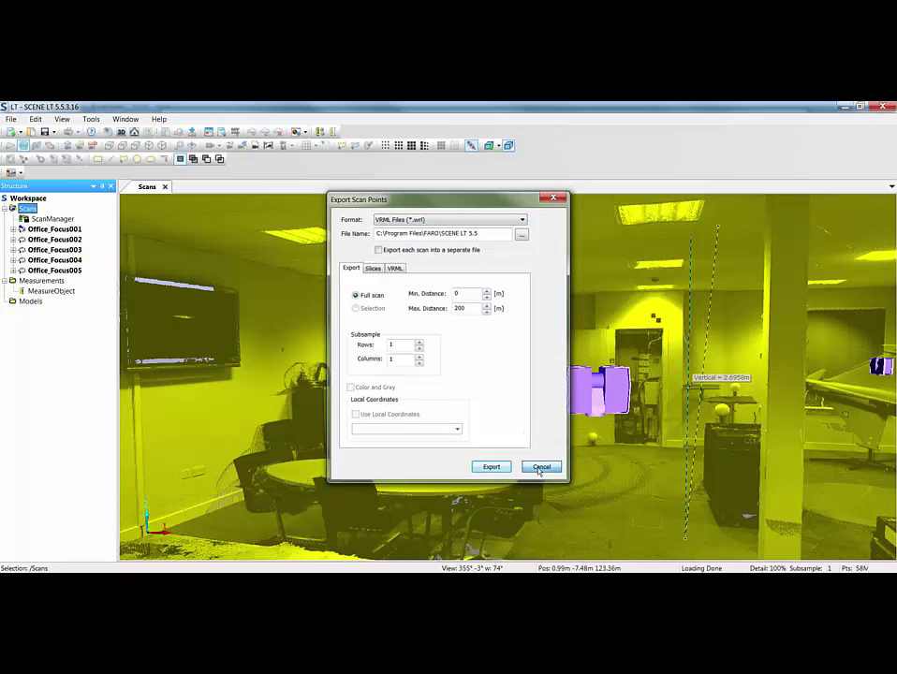
click(542, 467)
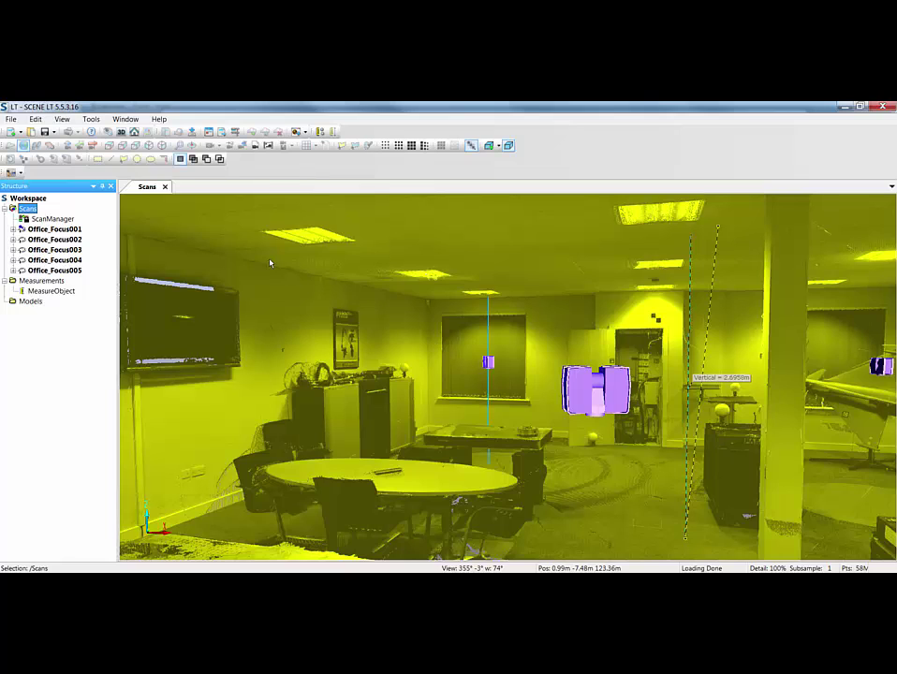
- Import 3_Freestyle_Import_into_Focus_Reg.lsproj and open its Scan-01 in a 3D view
click(11, 119)
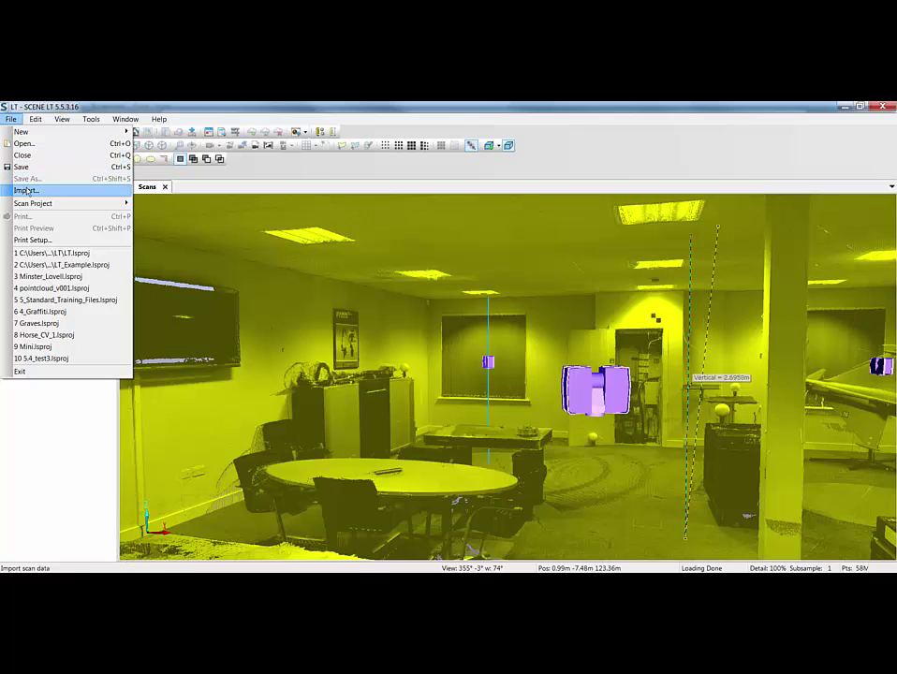
click(28, 191)
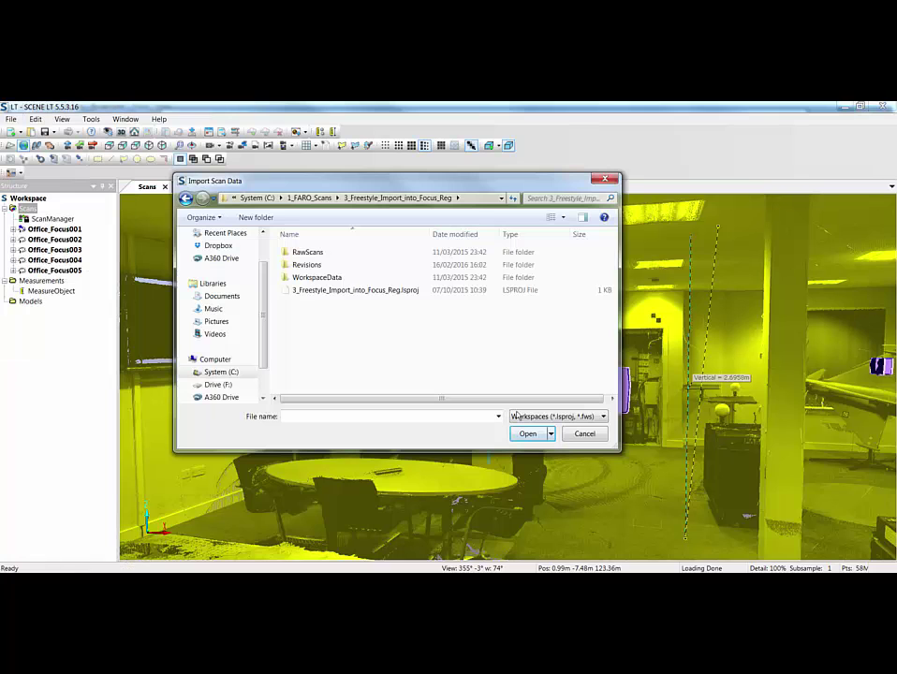
click(304, 291)
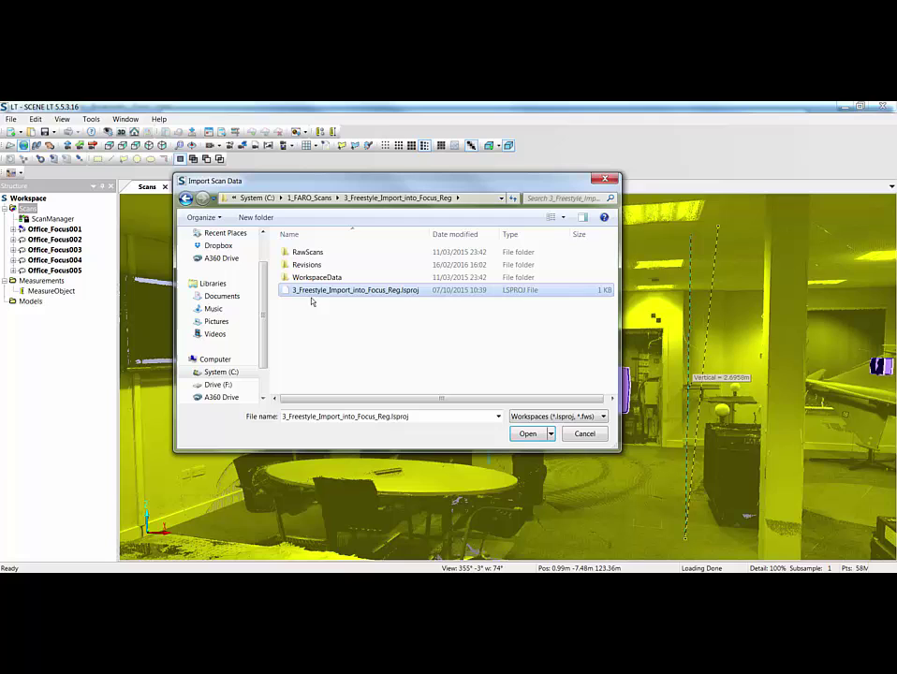
click(528, 433)
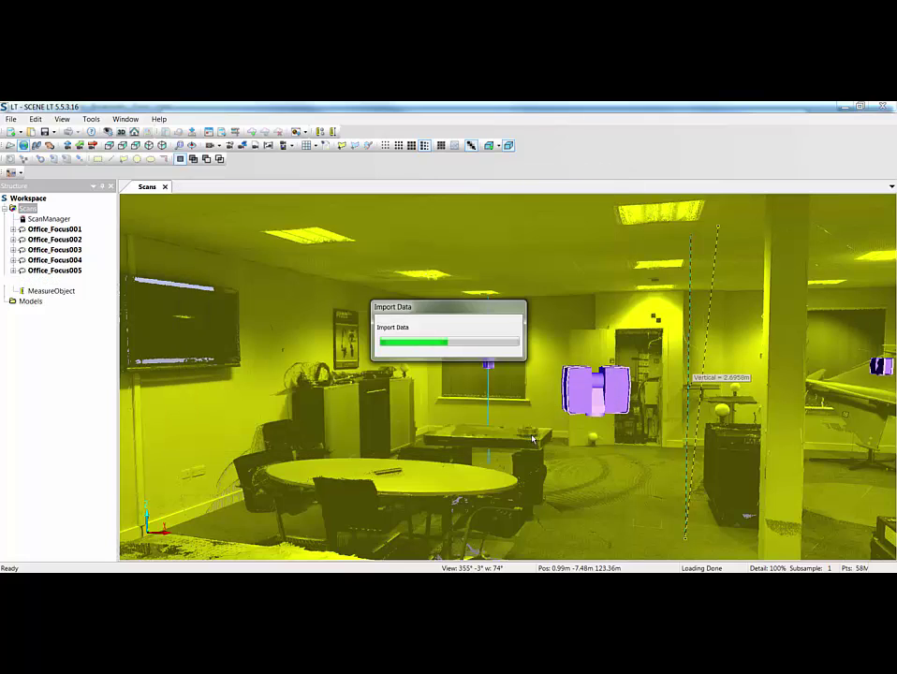
double_click(39, 283)
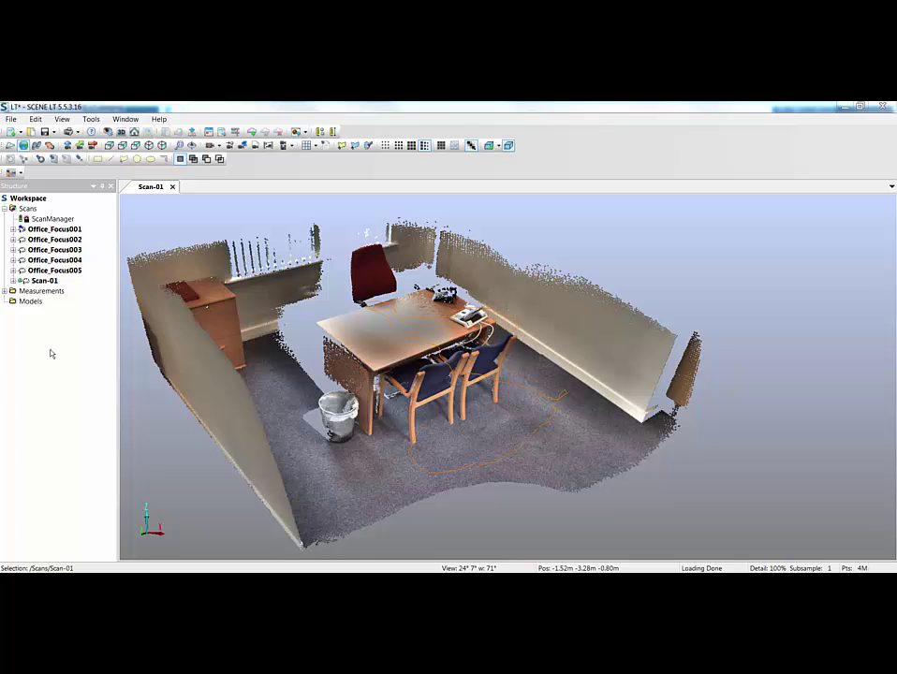
- Activate the Video app in the Apps manager and close the Scan-01 view
click(90, 119)
click(100, 216)
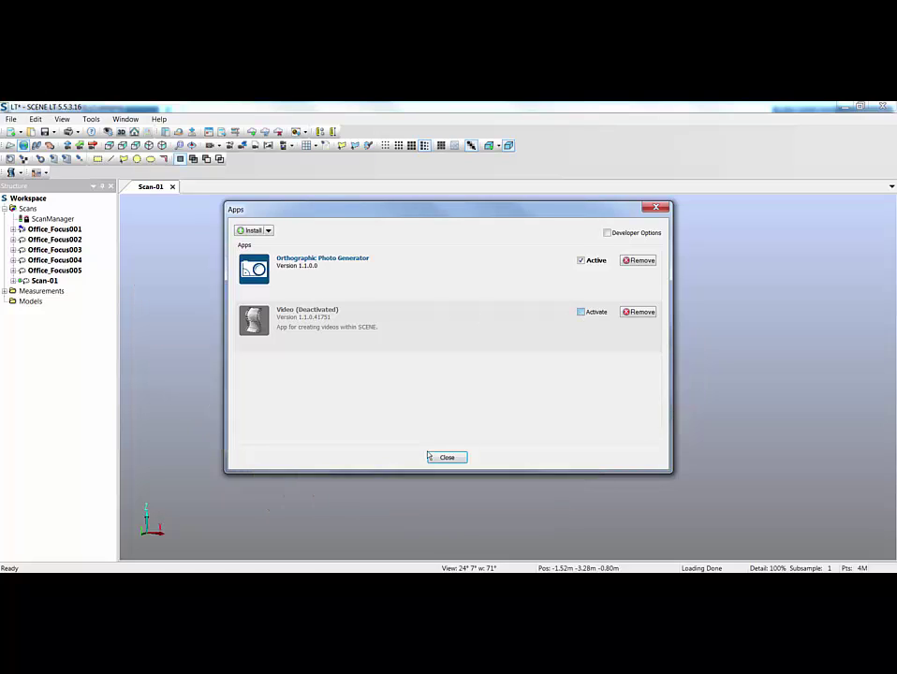
click(580, 312)
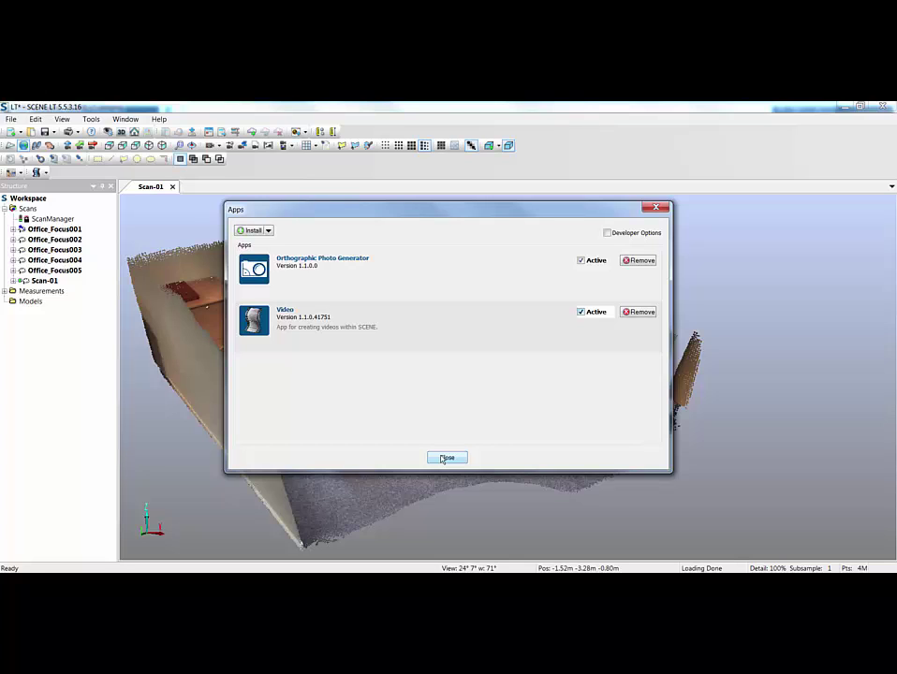
click(445, 458)
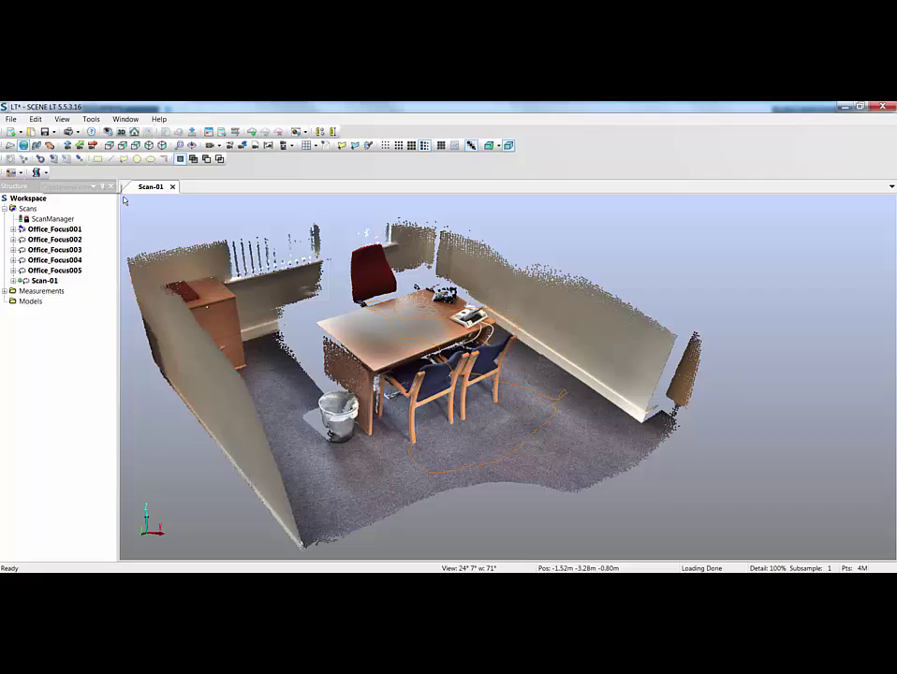
click(172, 186)
- Delete Scan-01 from the project
click(45, 254)
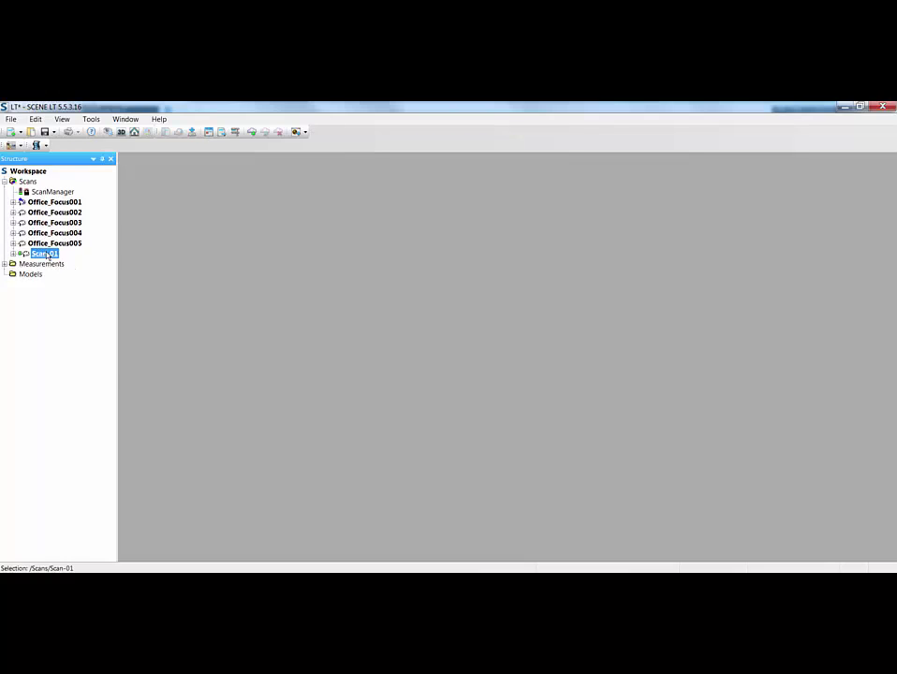
right_click(45, 254)
click(71, 345)
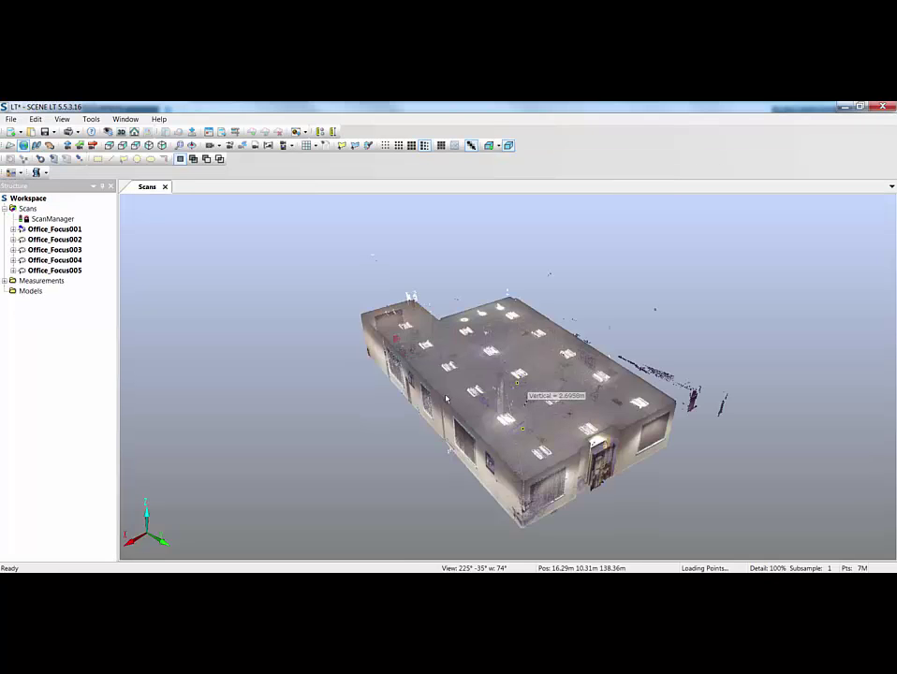
- Orbit the building and save the view as a new viewpoint named PerspCamera
drag(446, 399, 506, 426)
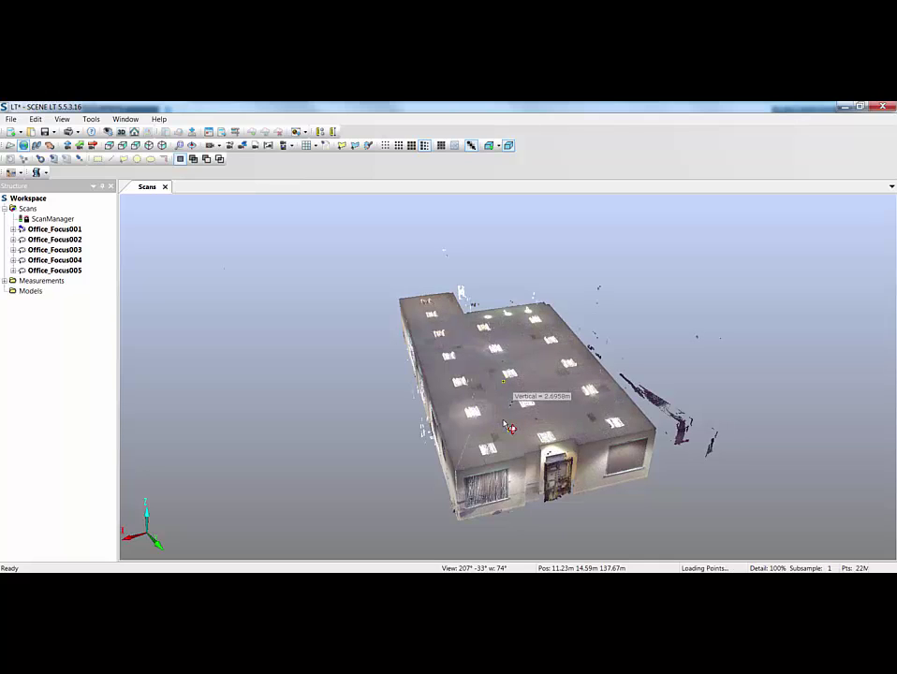
right_click(506, 426)
click(427, 373)
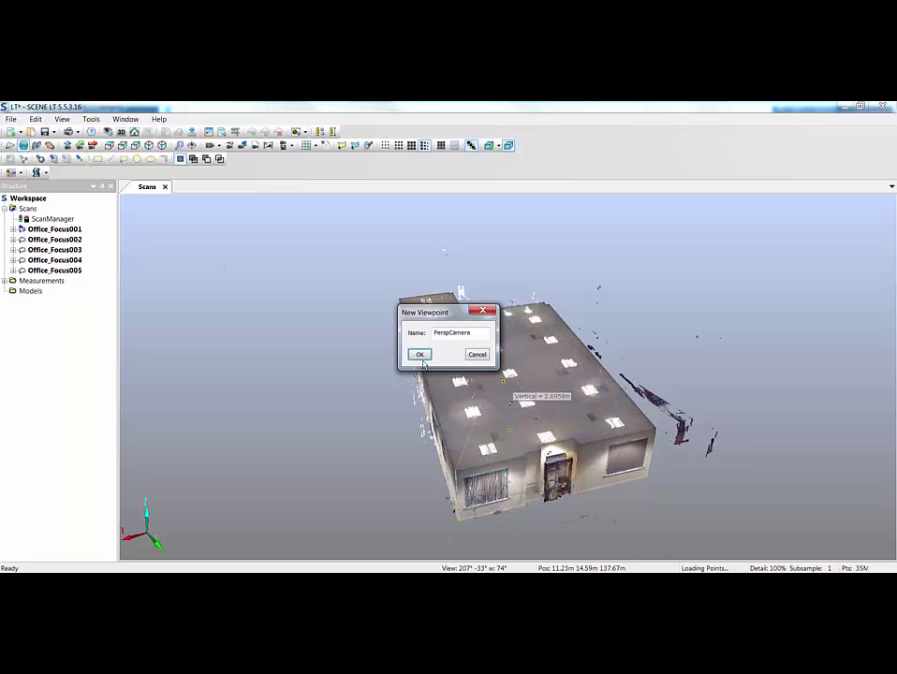
click(420, 354)
- Save another viewpoint from a second angle, then orbit to view another corner
drag(506, 426, 562, 433)
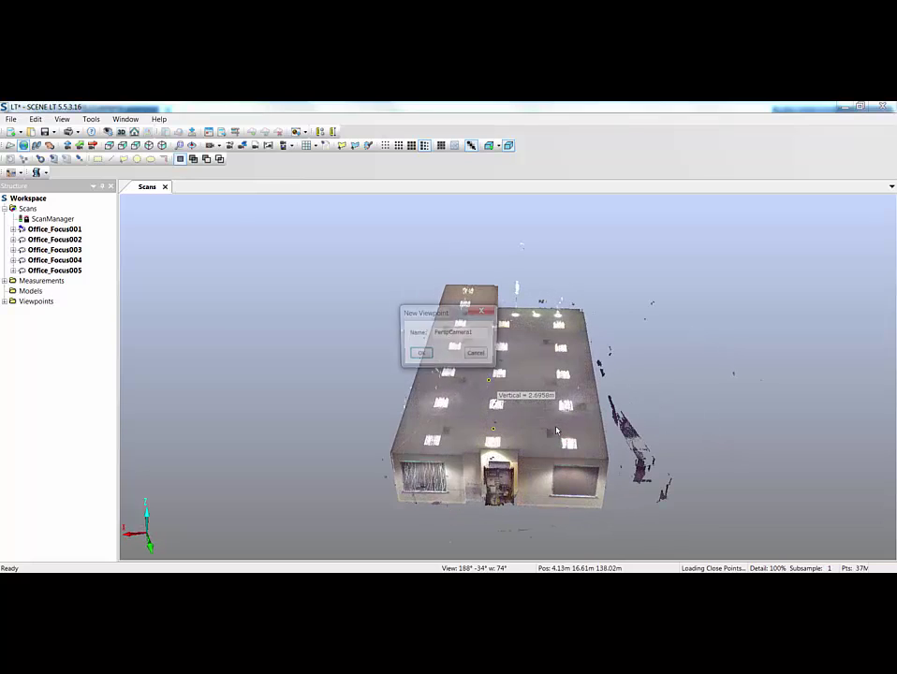
click(419, 354)
drag(506, 426, 510, 420)
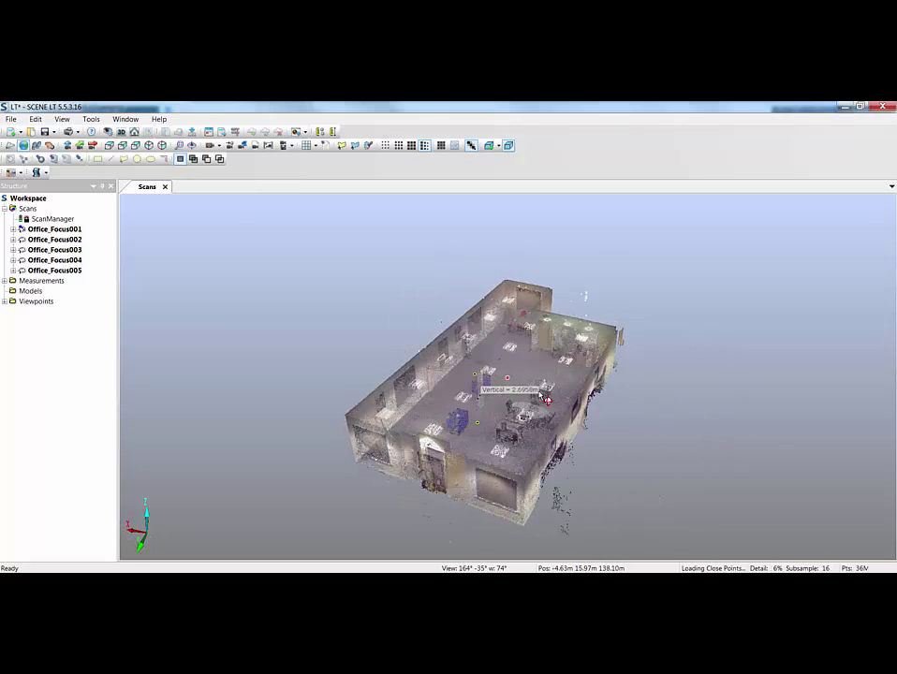
drag(547, 401, 487, 393)
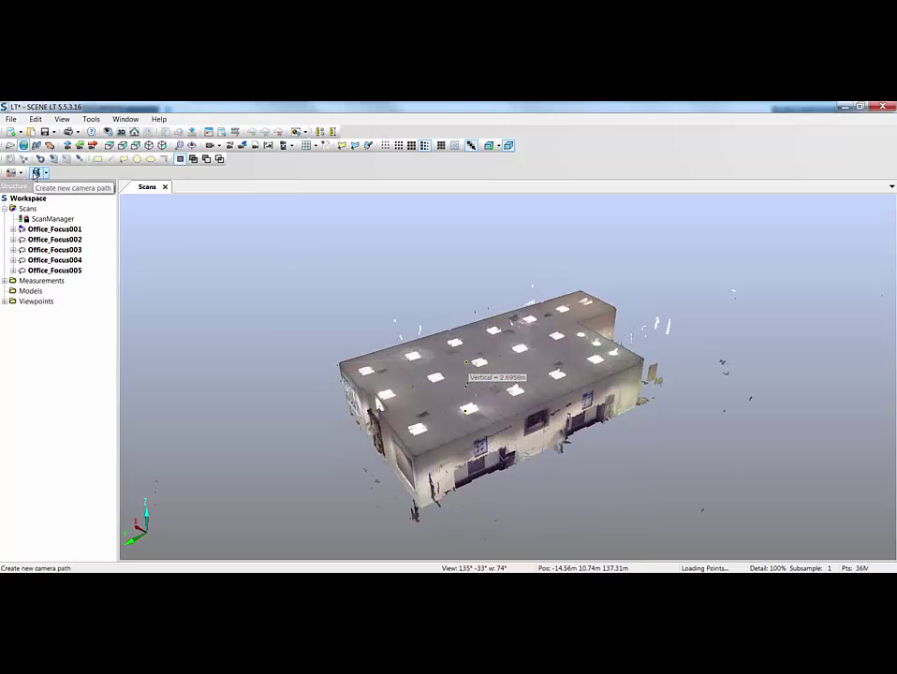
- Build a camera path through all four viewpoints with the alternative shape and save it
click(35, 173)
click(373, 170)
shift+click(373, 199)
click(448, 214)
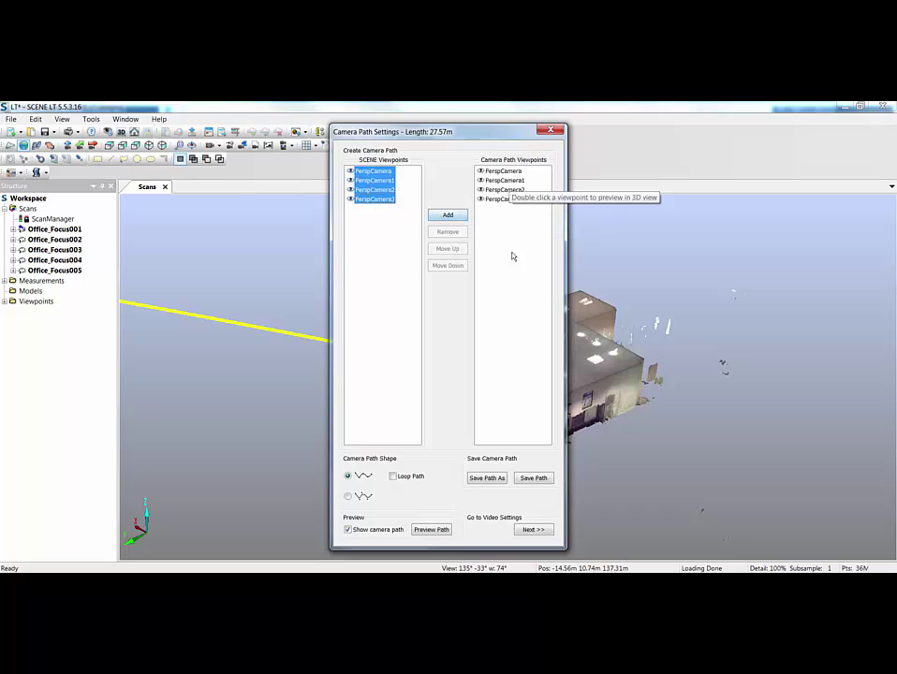
click(347, 496)
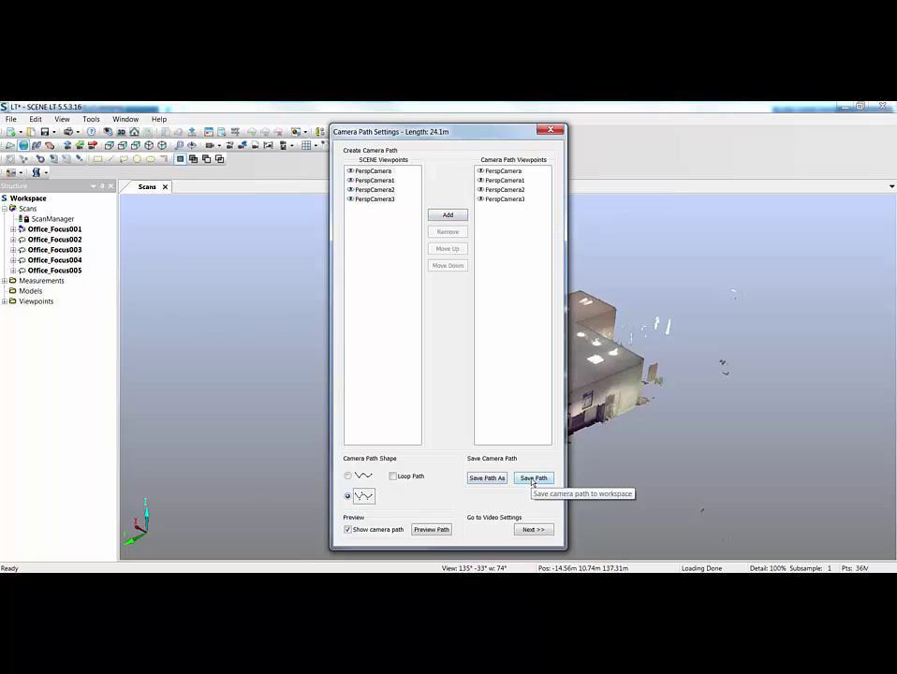
click(532, 478)
click(465, 350)
click(533, 529)
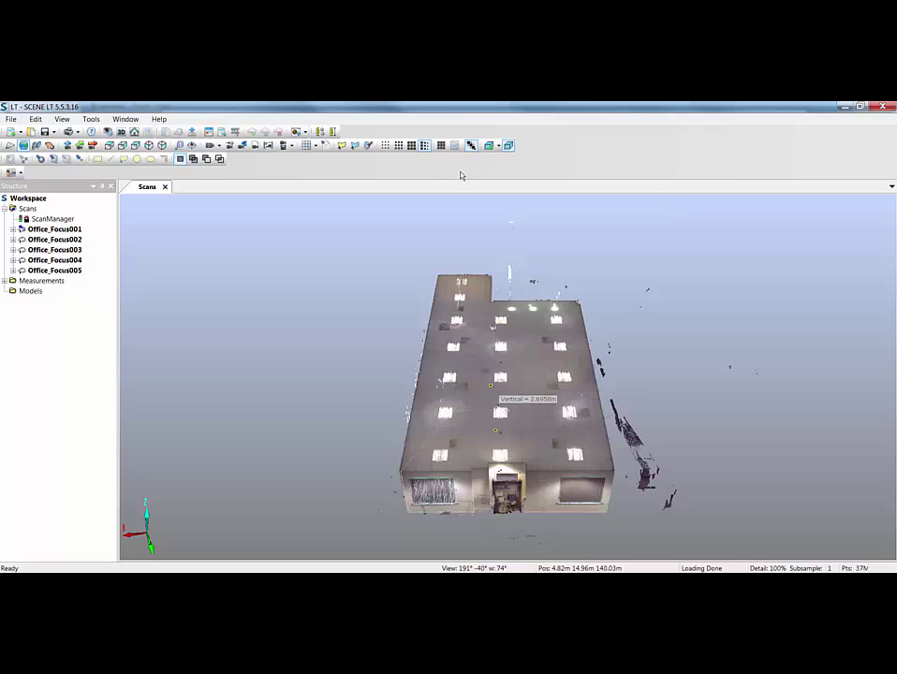
click(296, 133)
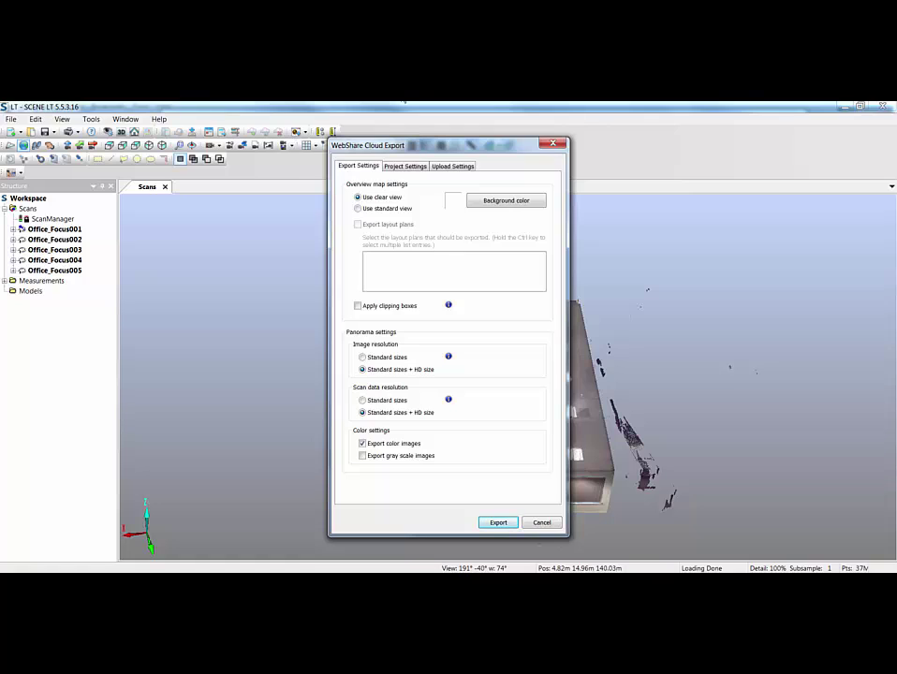
click(406, 167)
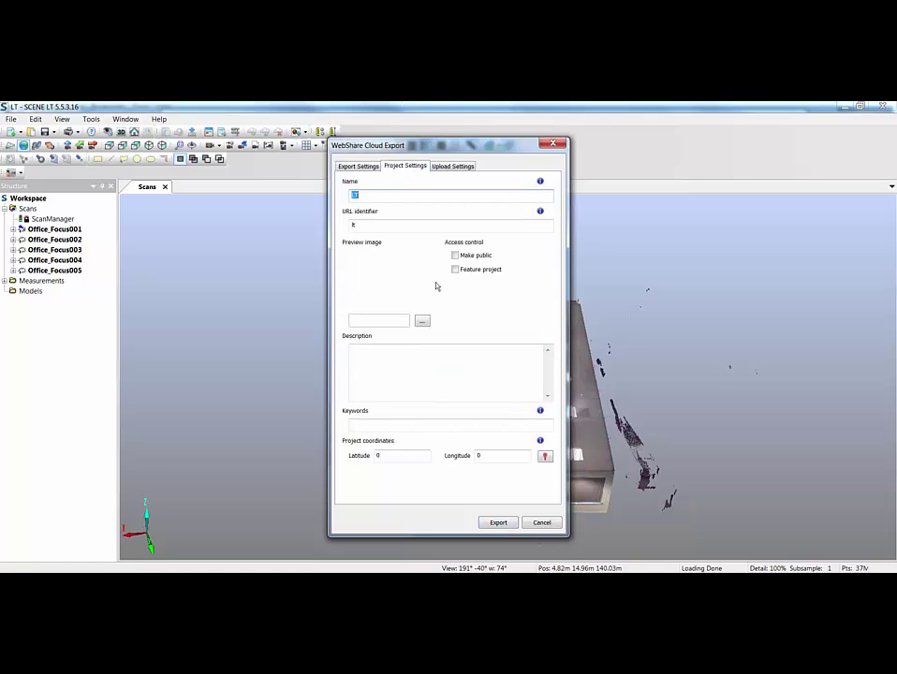
click(460, 166)
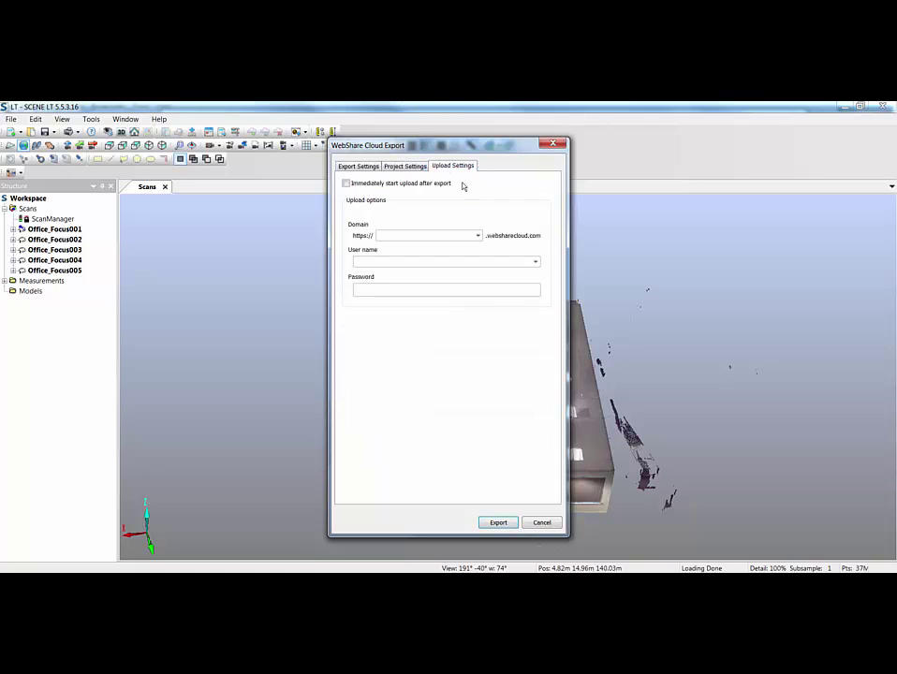
click(359, 166)
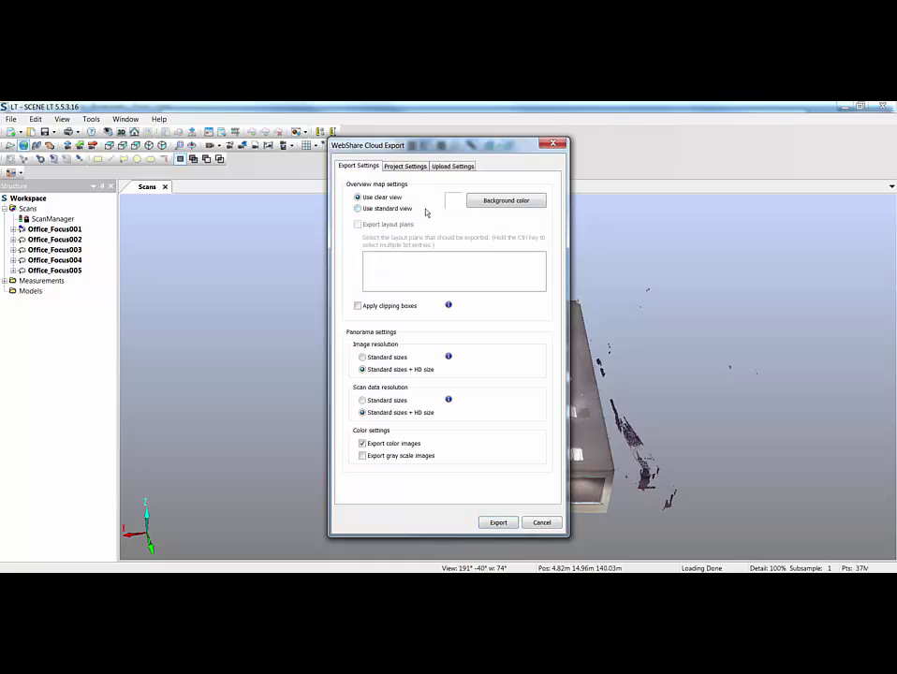
click(541, 521)
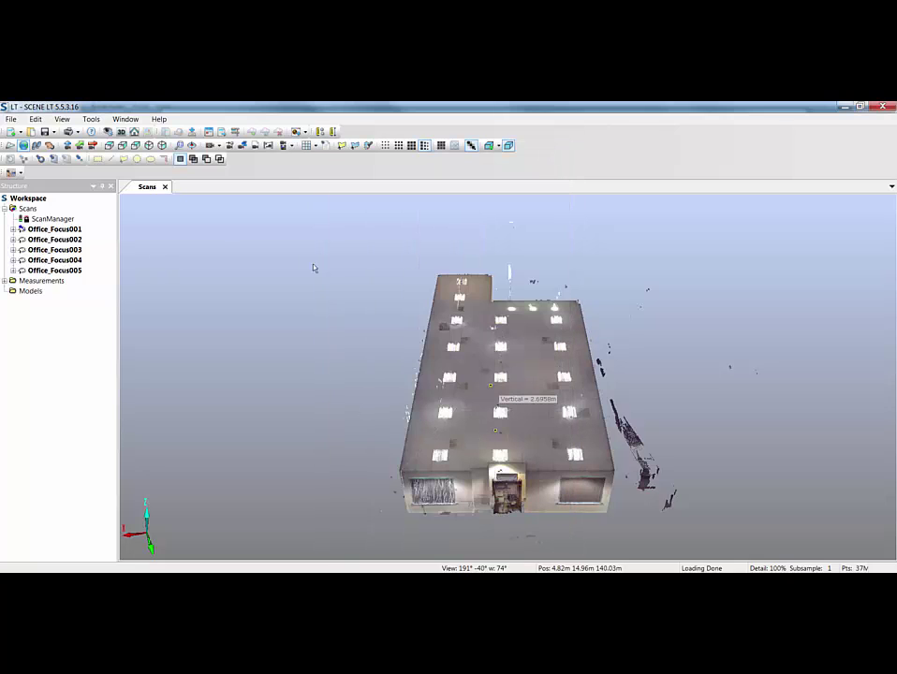
- Apply Color/Pictures to all scans and orbit to view the coloured building
right_click(28, 207)
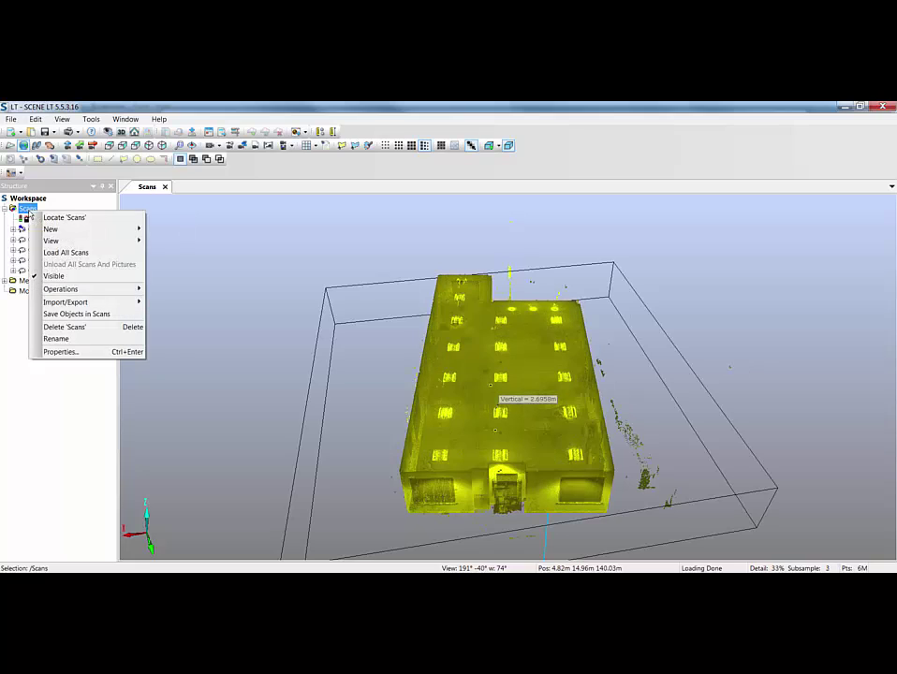
mouse_move(79, 289)
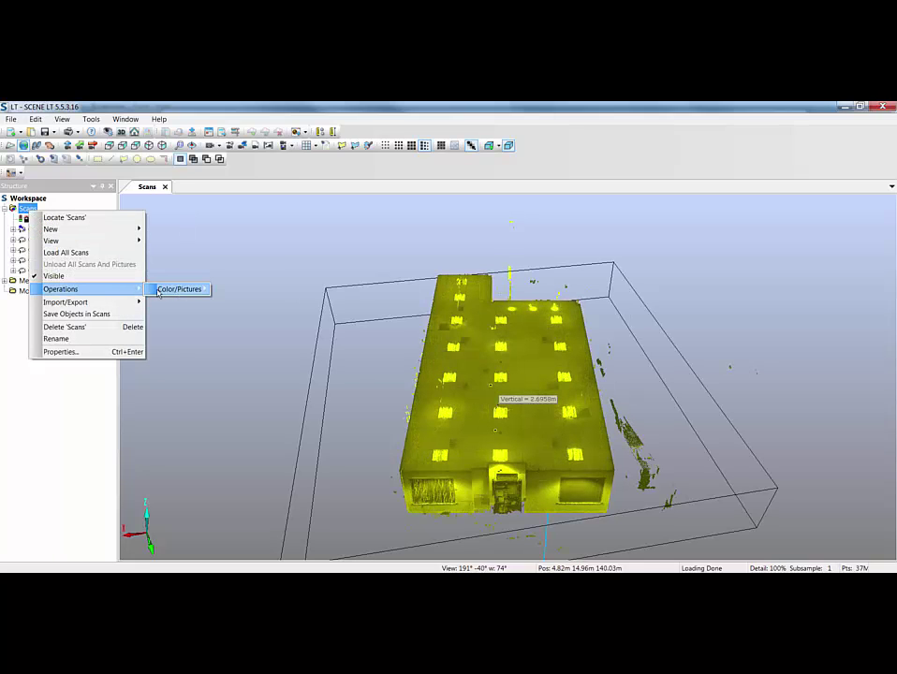
click(173, 289)
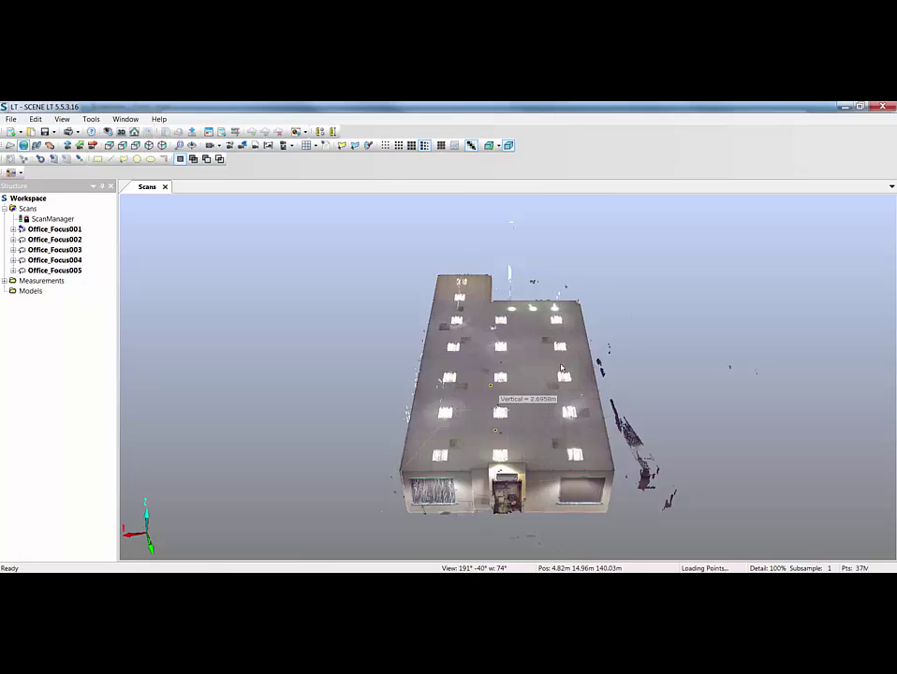
drag(424, 309, 275, 310)
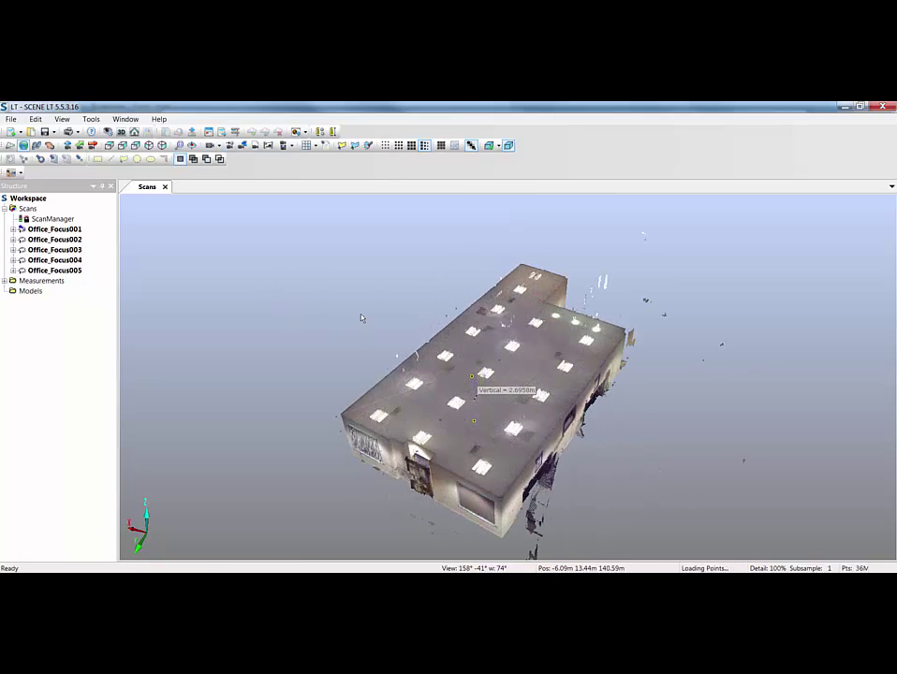